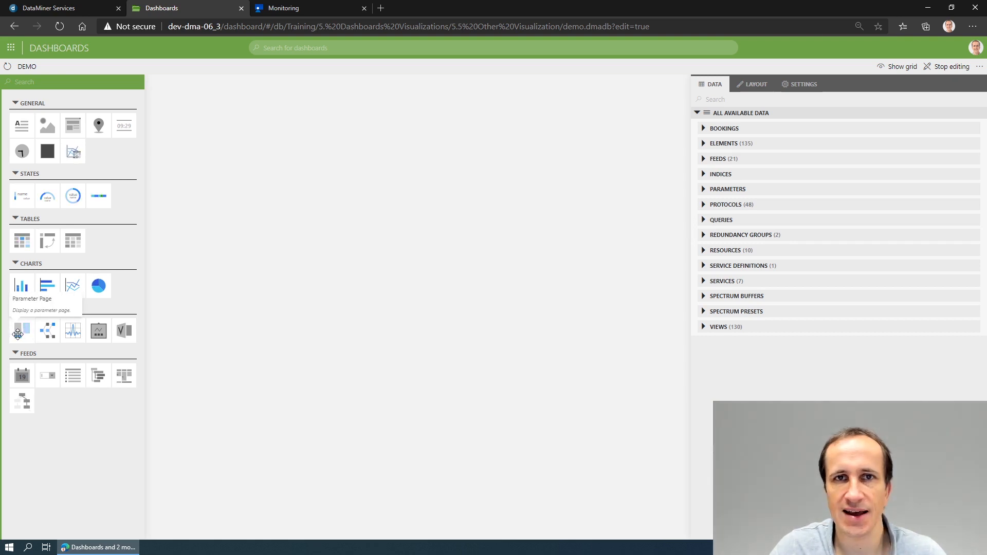
# Place a Parameter Page component in the upper-left corner of the empty dashboard and resize it into a tall, narrower column
pyautogui.moveTo(22, 331); pyautogui.dragTo(116, 123)
pyautogui.moveTo(146, 224); pyautogui.dragTo(70, 194)
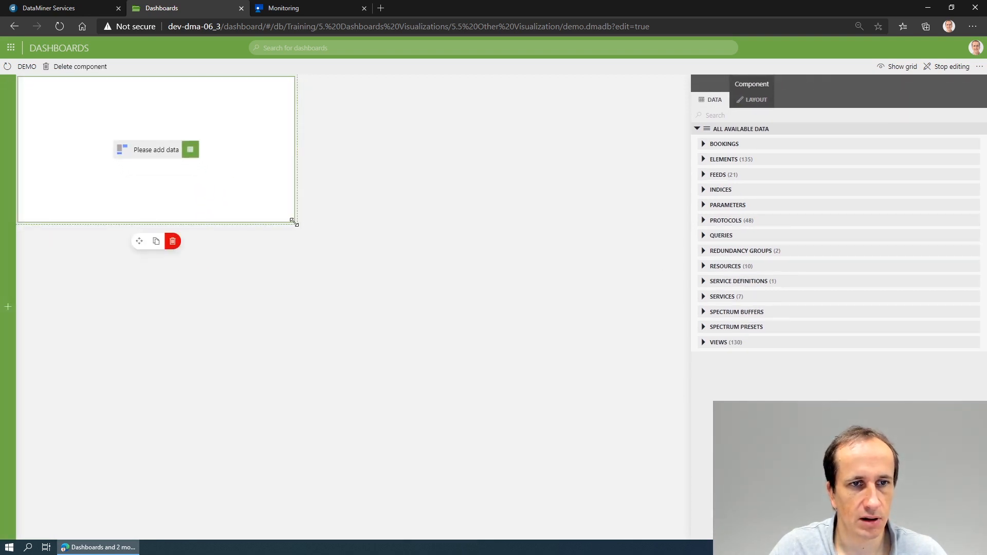
pyautogui.moveTo(293, 220); pyautogui.dragTo(243, 456)
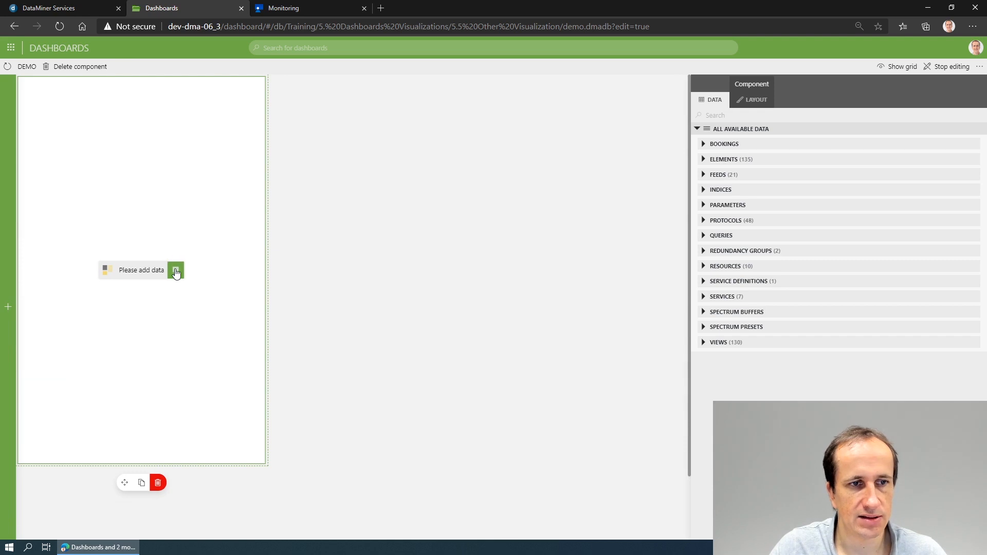
# For the new component's data, list the available parameters from the element Ion
pyautogui.click(177, 274)
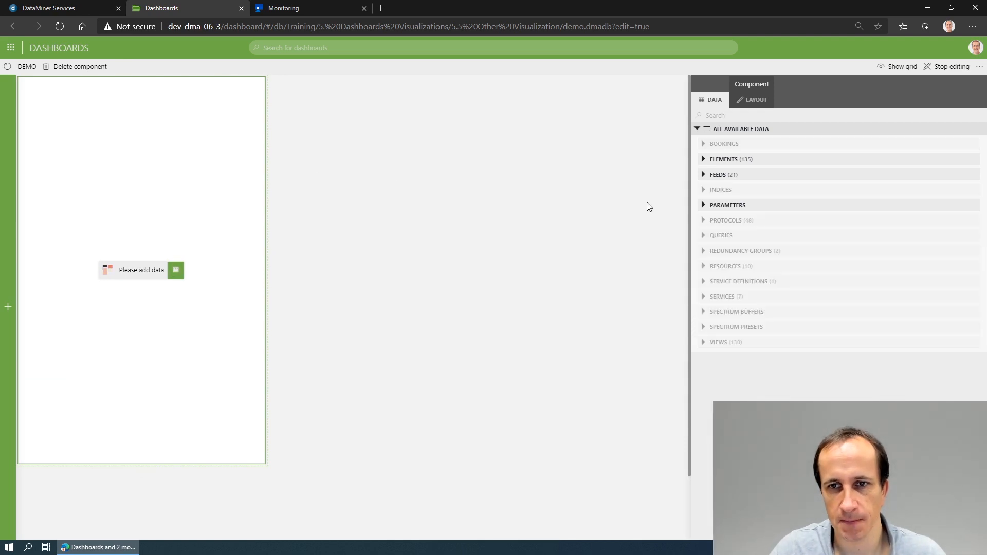
pyautogui.click(703, 205)
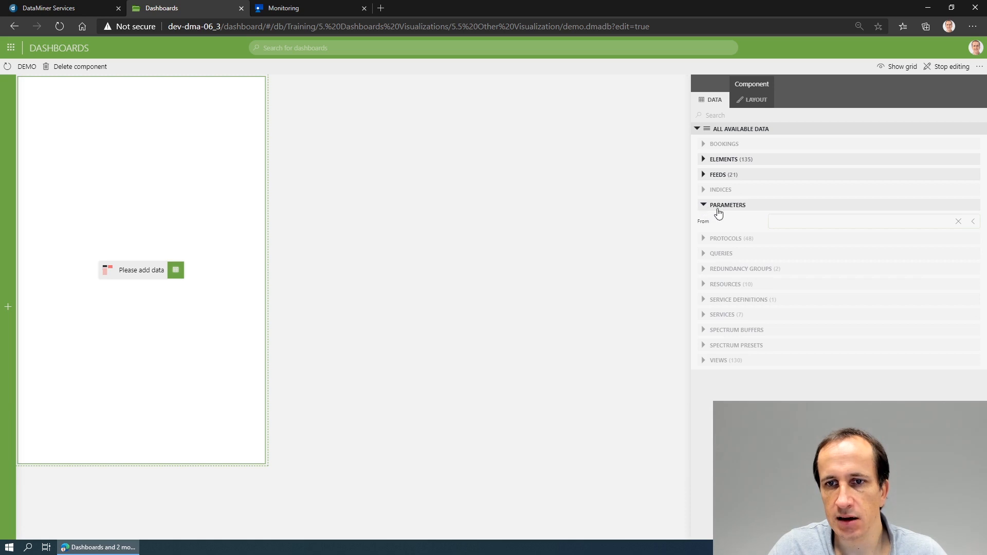
pyautogui.click(796, 221)
pyautogui.click(799, 236)
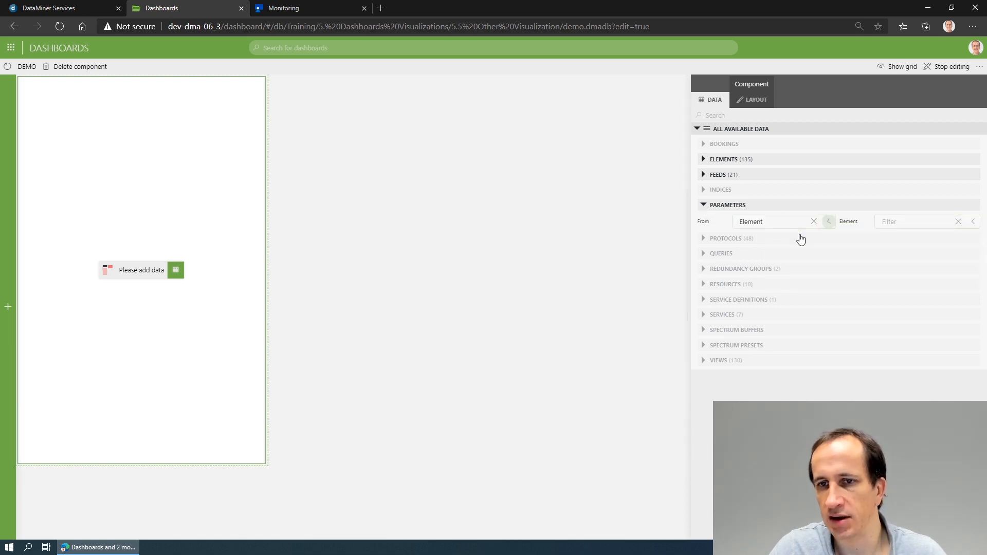
pyautogui.click(909, 221)
pyautogui.write('lon')
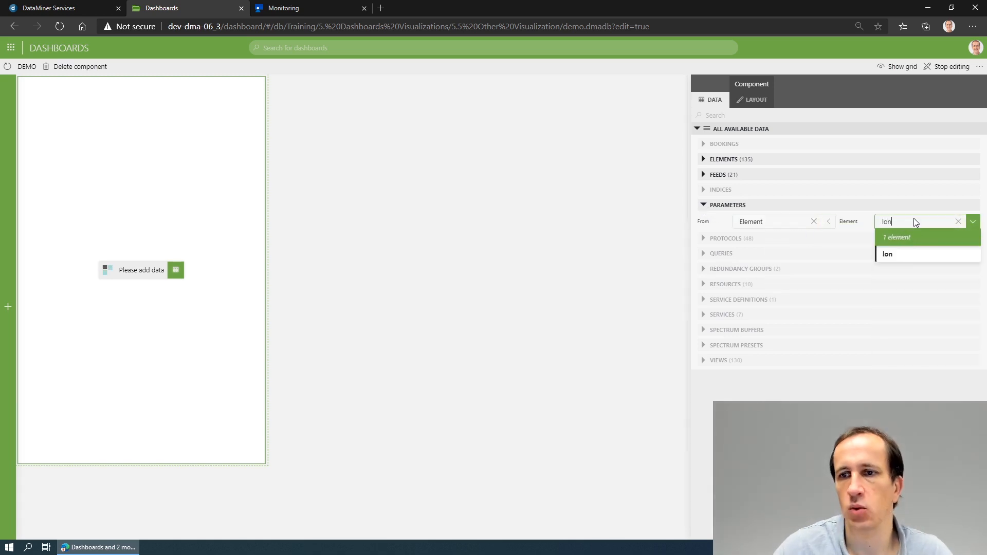
pyautogui.click(913, 256)
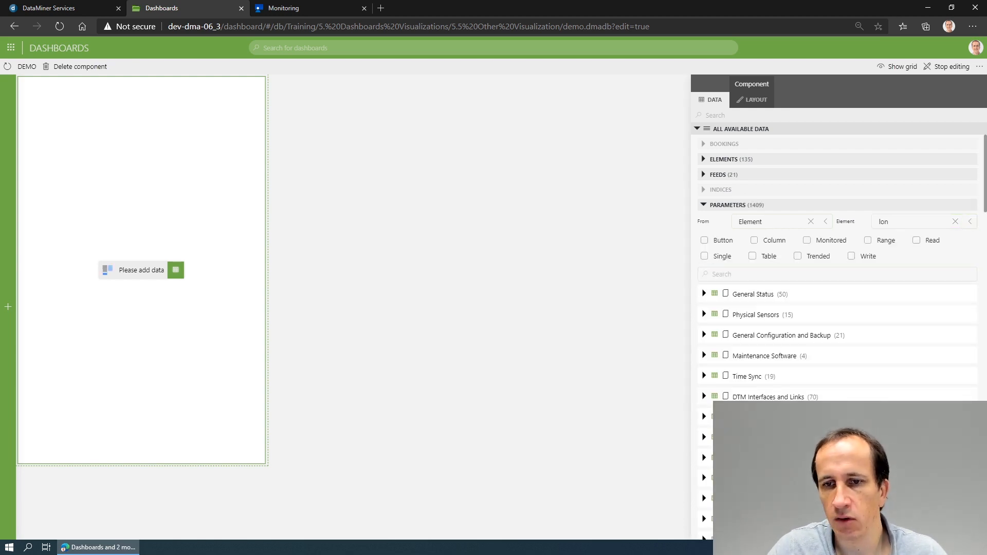
# Assign the Ion element's General Status page as data to the first Parameter Page component
pyautogui.click(703, 294)
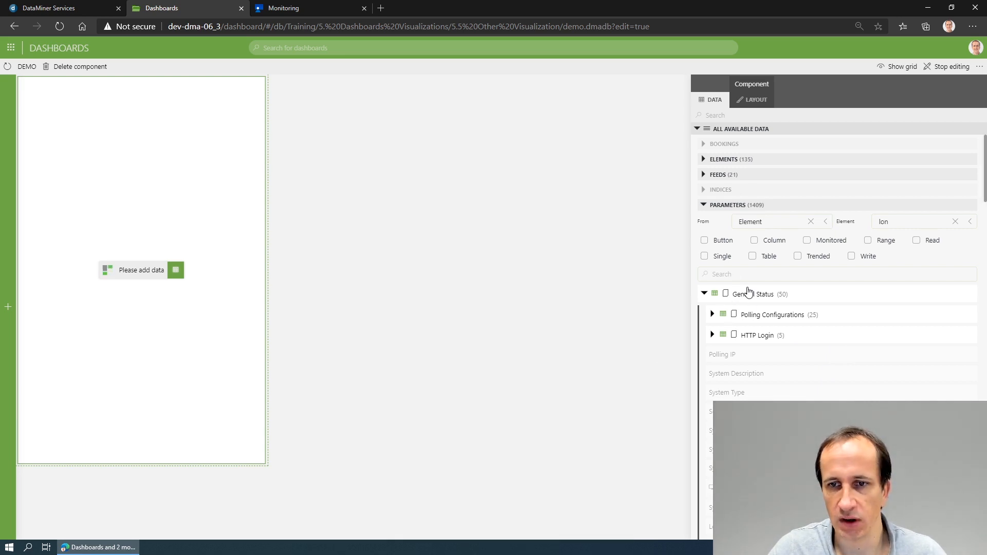
pyautogui.click(703, 294)
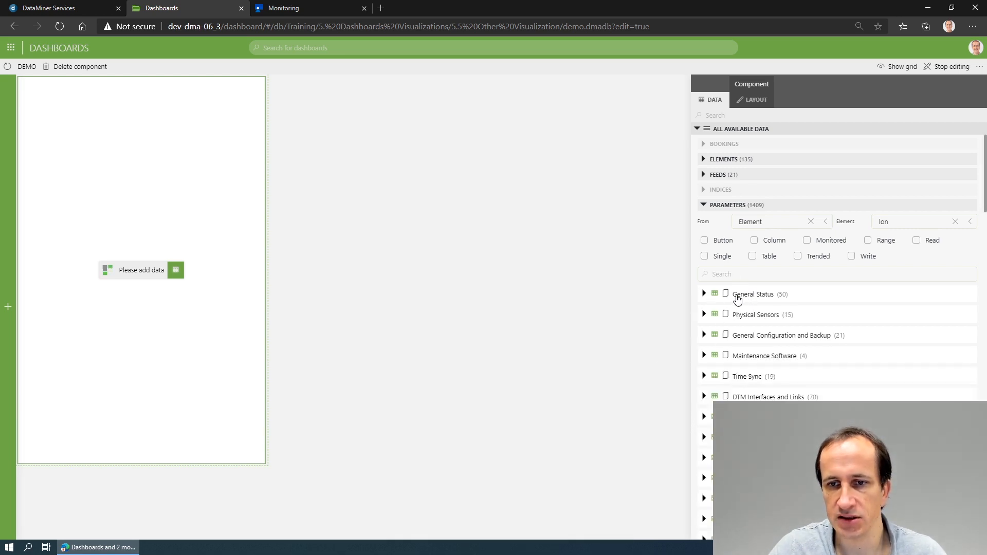
pyautogui.moveTo(738, 298); pyautogui.dragTo(142, 273)
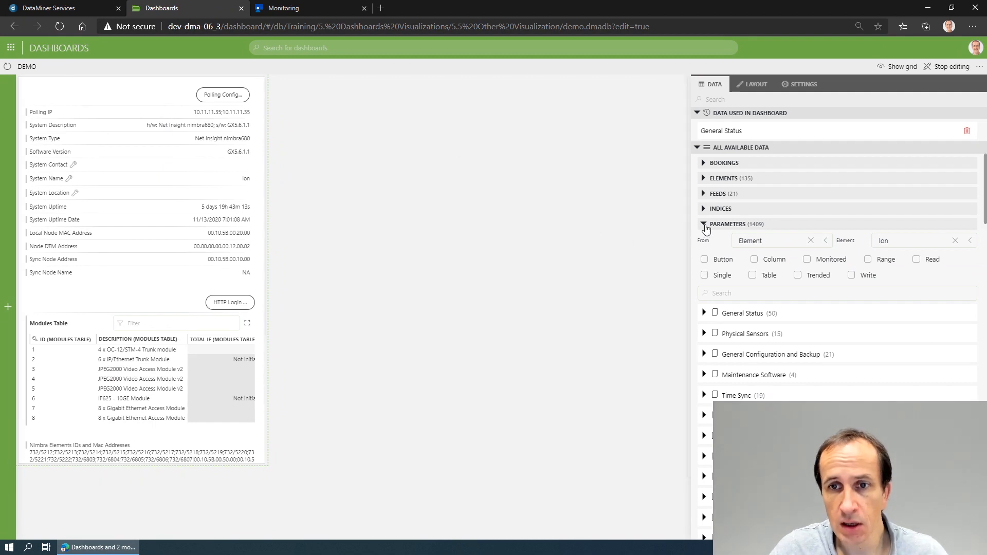
# Add a second Parameter Page component beside the first one and resize it to a narrow column of the same height
pyautogui.moveTo(7, 255)
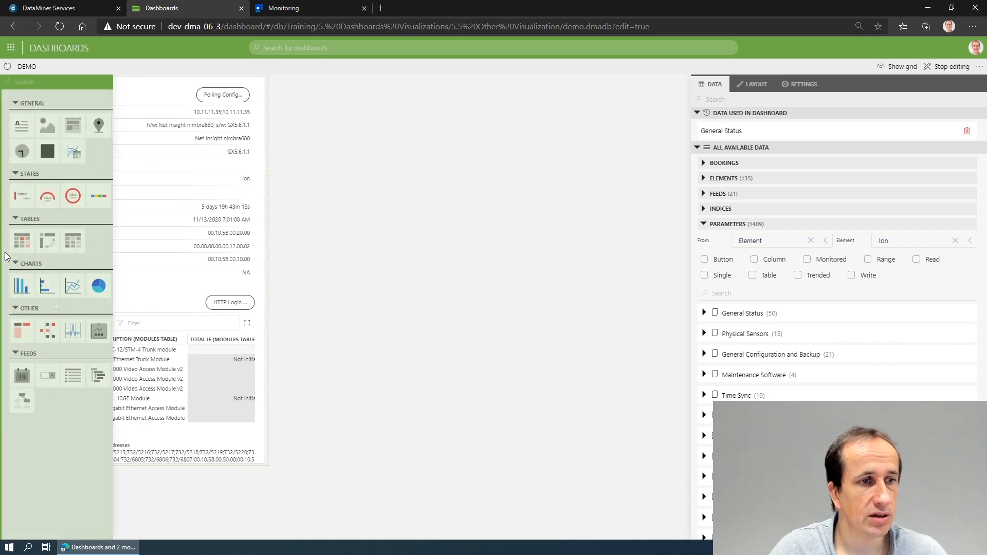
pyautogui.moveTo(19, 331); pyautogui.dragTo(329, 152)
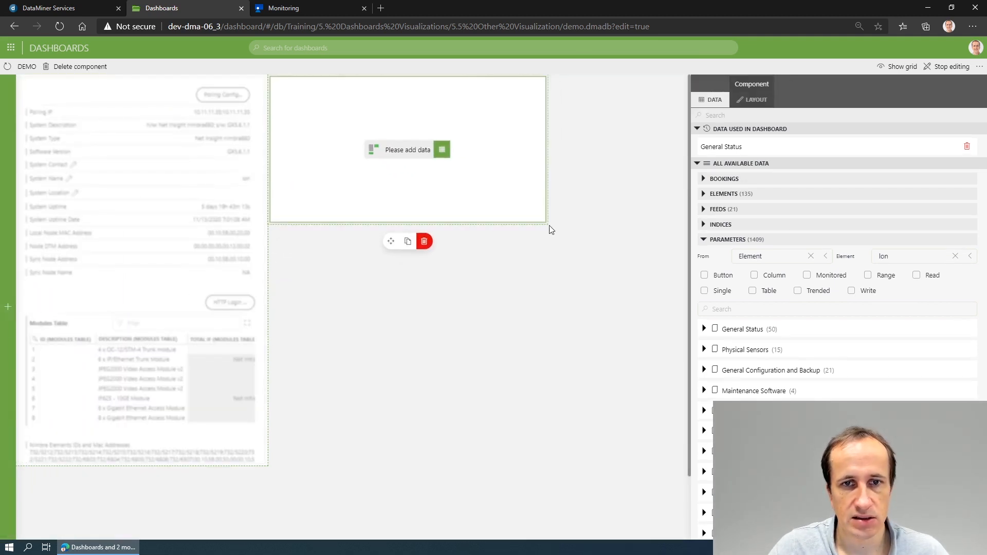
pyautogui.moveTo(543, 221); pyautogui.dragTo(441, 456)
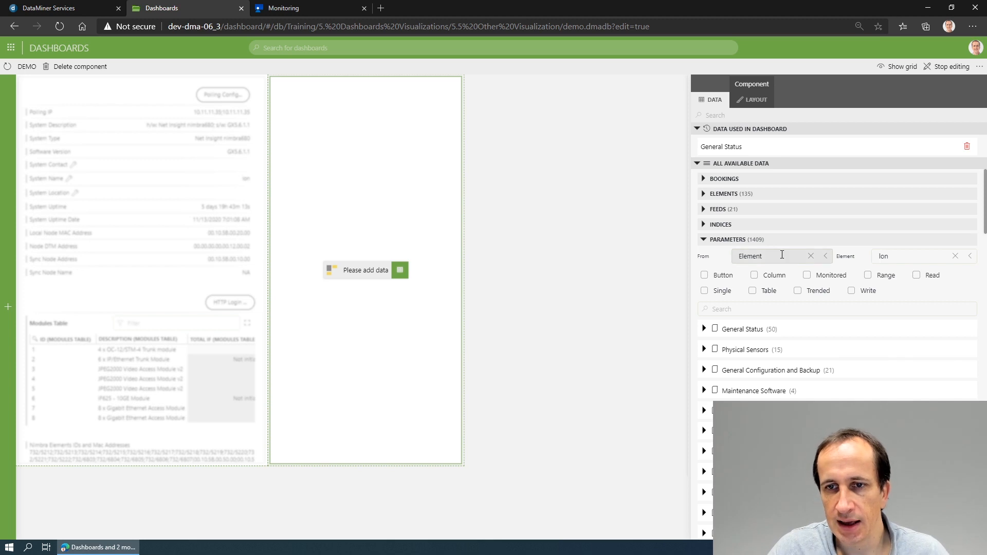
# Switch the parameter source from element to protocol and choose the Production version of NetInsight Nimbra
pyautogui.click(781, 255)
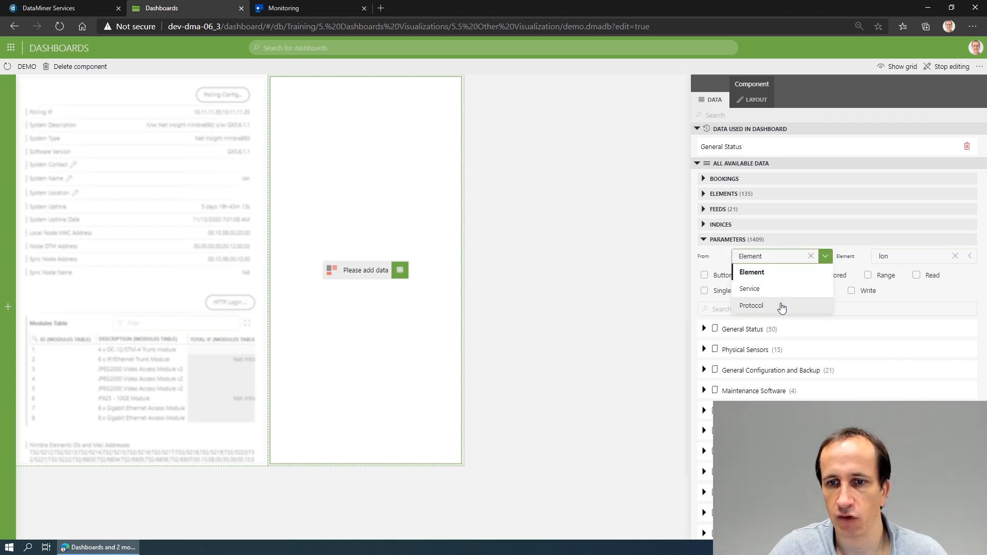
pyautogui.click(781, 306)
pyautogui.click(917, 254)
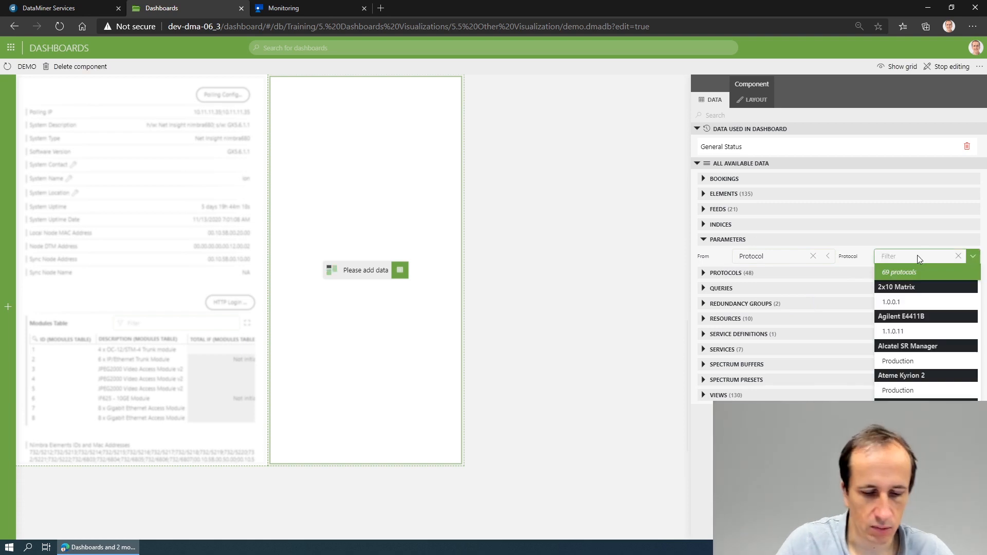
pyautogui.write('nimb')
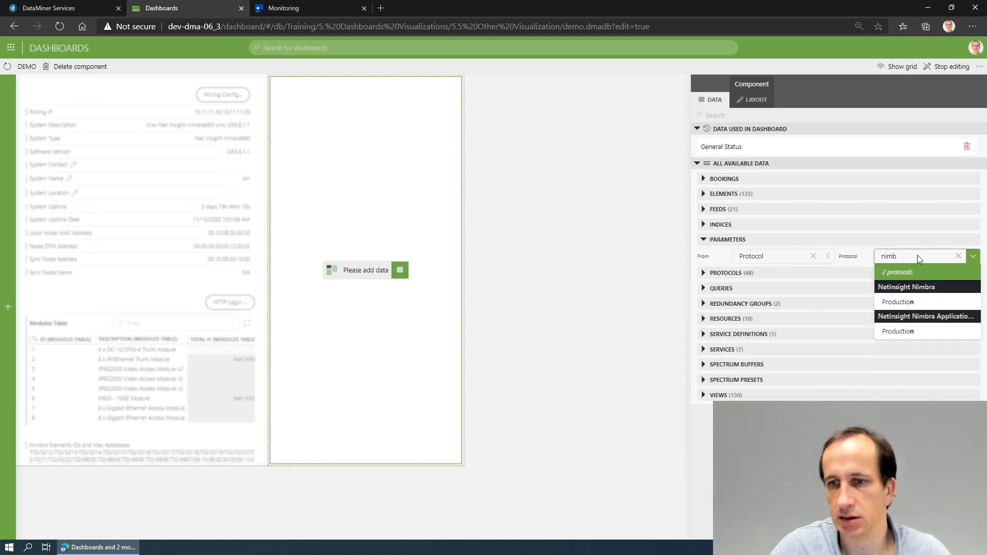
pyautogui.click(897, 302)
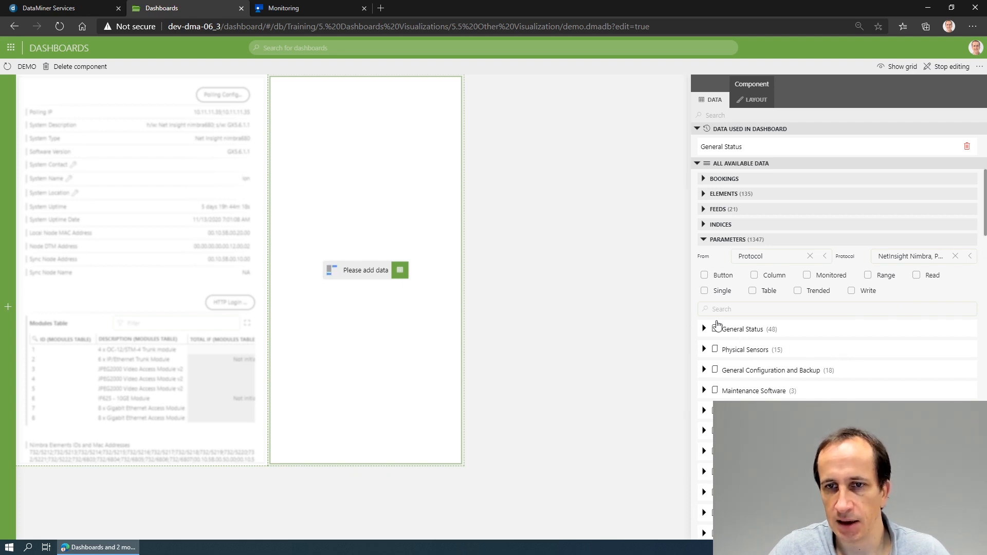
# Assign the protocol's General Status page as data to the second Parameter Page component
pyautogui.click(403, 273)
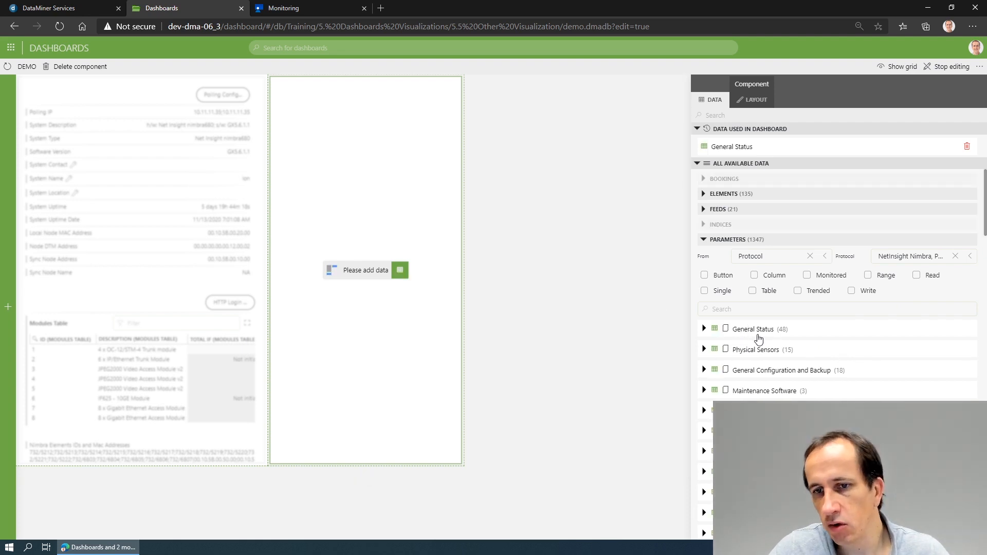
pyautogui.click(749, 332)
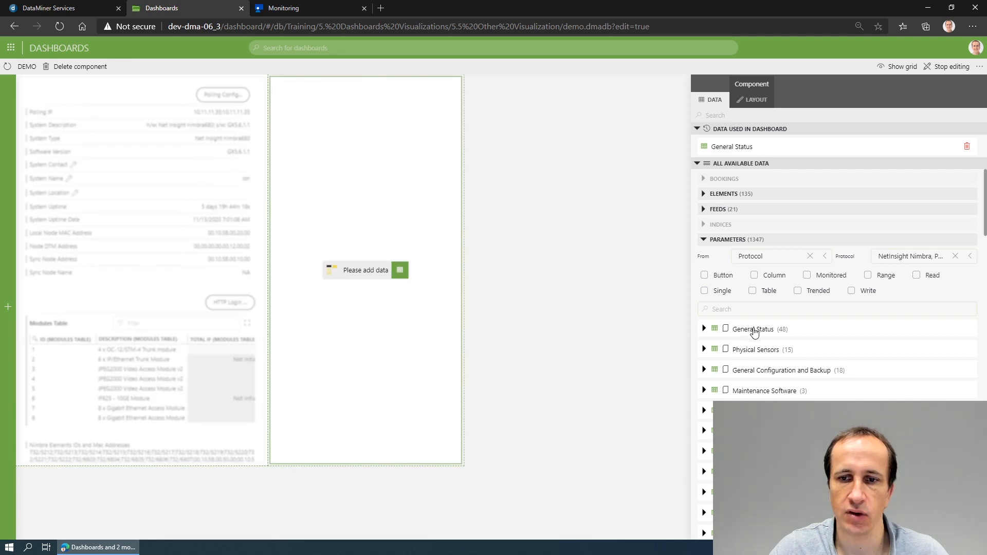
pyautogui.moveTo(749, 331); pyautogui.dragTo(367, 273)
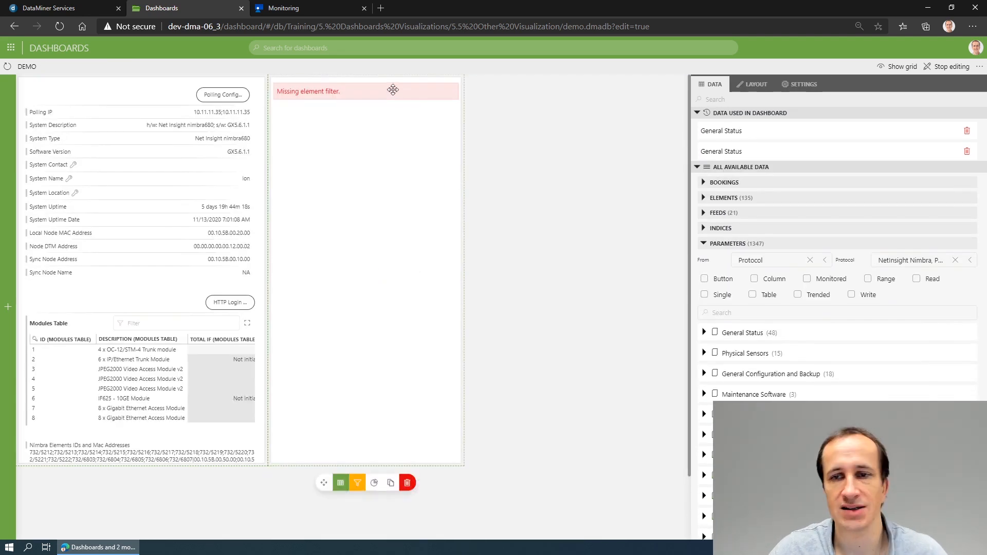
# Find the element Ion among the available elements and apply it as the filter of the second component
pyautogui.click(704, 199)
pyautogui.click(758, 232)
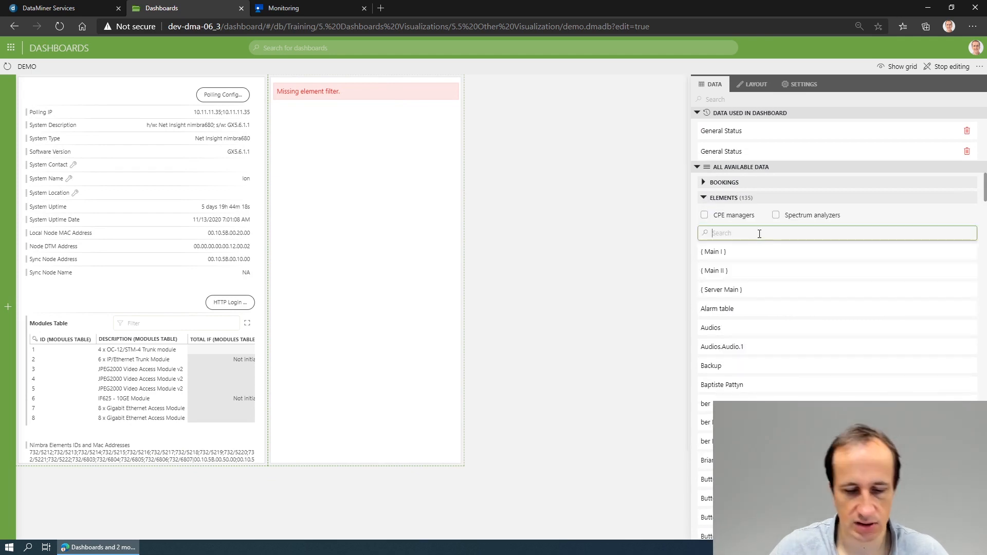
pyautogui.write('Ion')
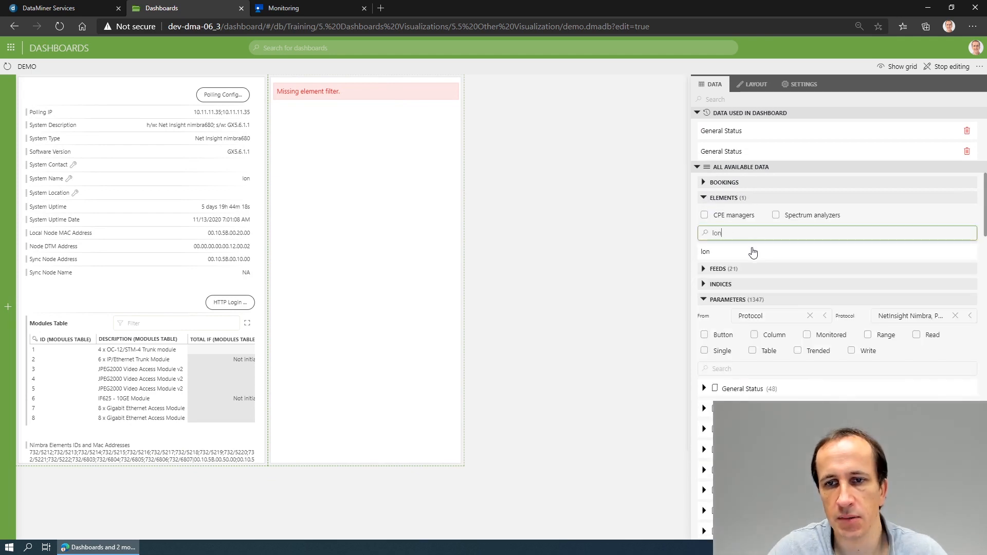
pyautogui.click(752, 253)
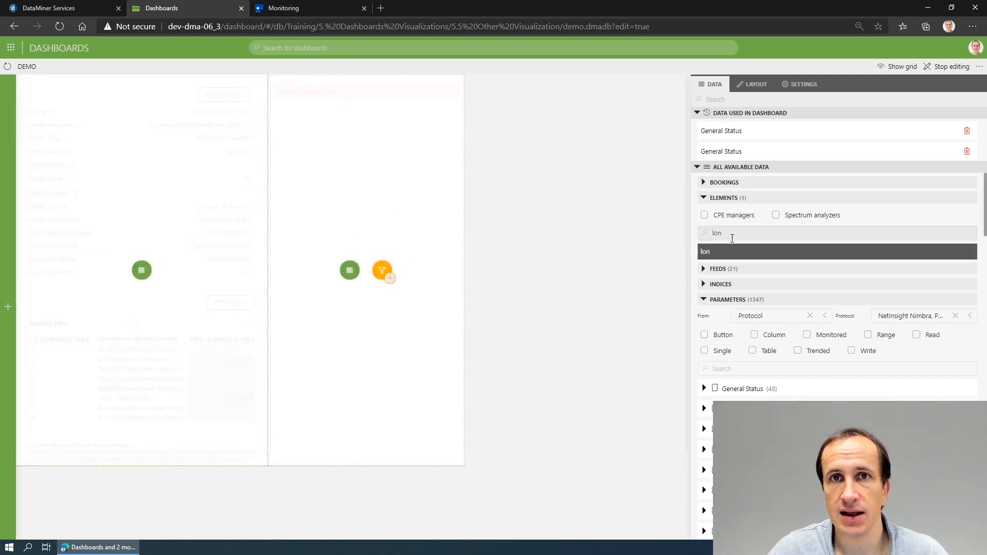
pyautogui.moveTo(734, 247); pyautogui.dragTo(381, 271)
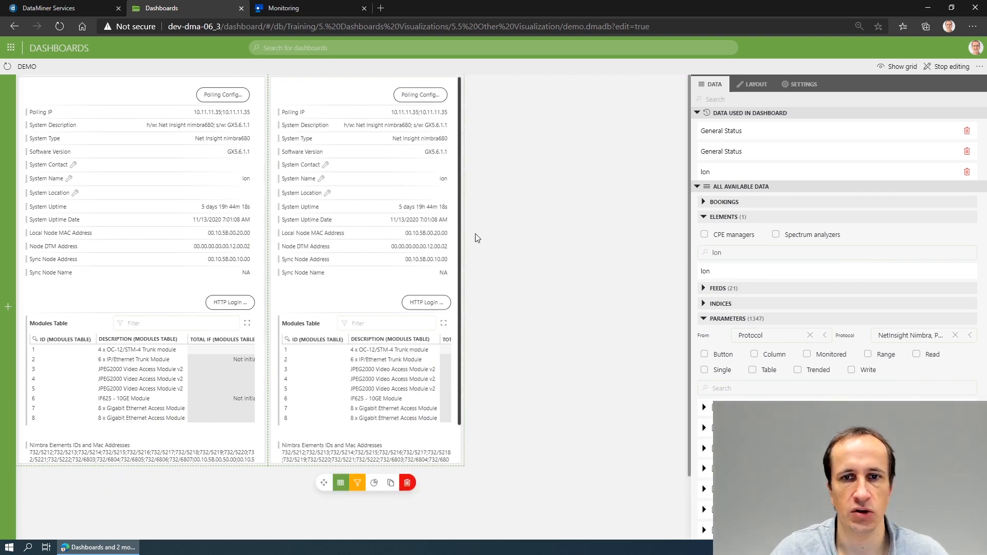
# Add a third Parameter Page component, move it beside the second one and enlarge it to the same height
pyautogui.click(284, 236)
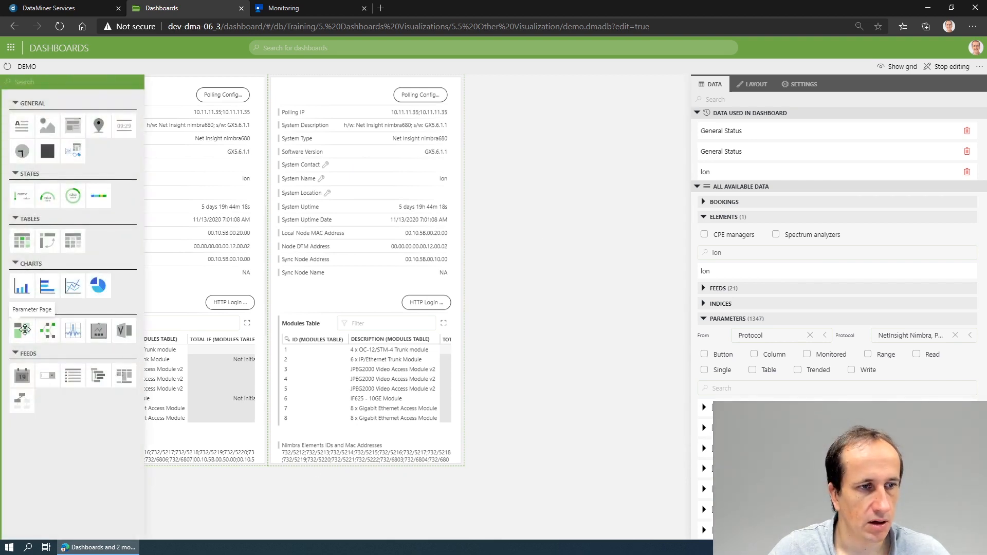
pyautogui.moveTo(523, 262); pyautogui.dragTo(510, 131)
pyautogui.click(128, 453)
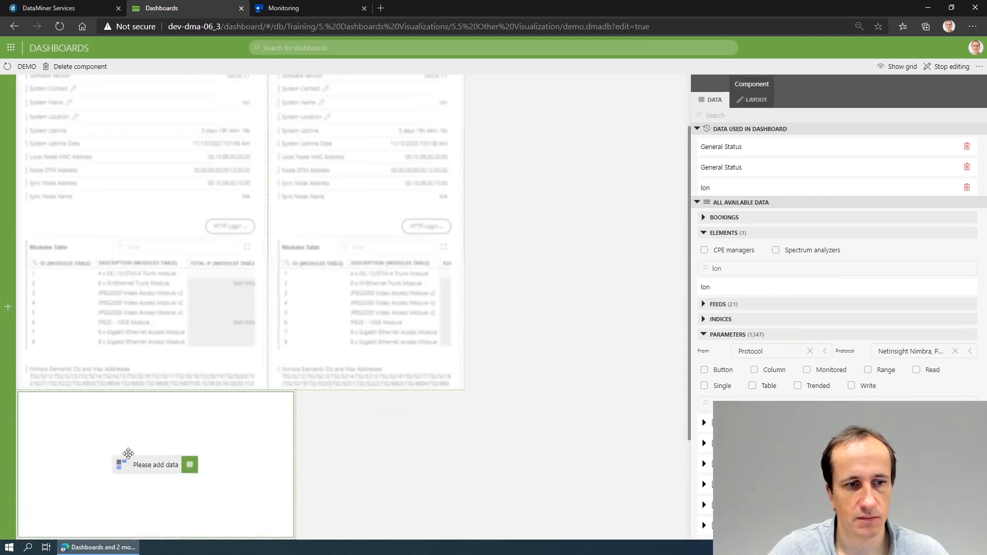
pyautogui.moveTo(140, 438); pyautogui.dragTo(507, 112)
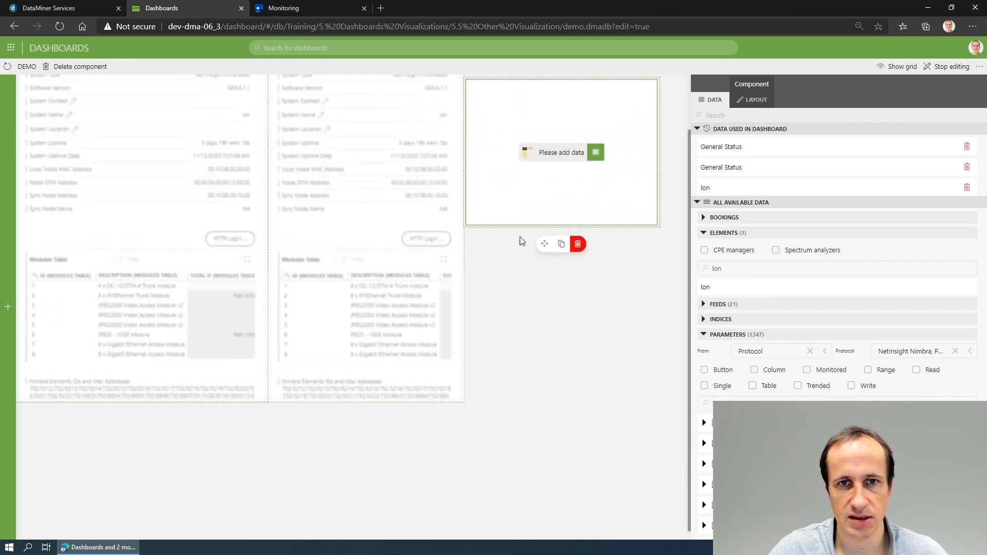
pyautogui.scroll(2, 521, 241)
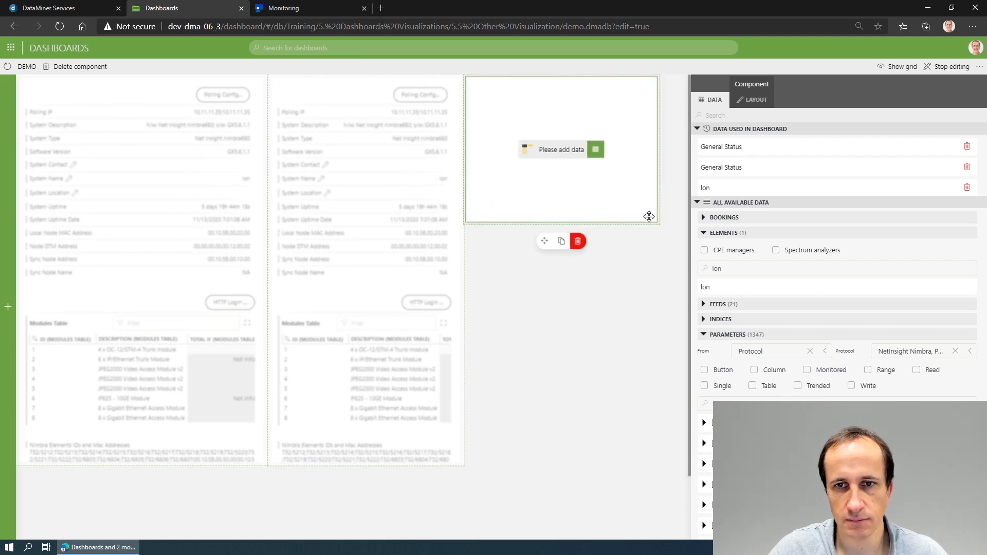
pyautogui.moveTo(655, 228); pyautogui.dragTo(671, 456)
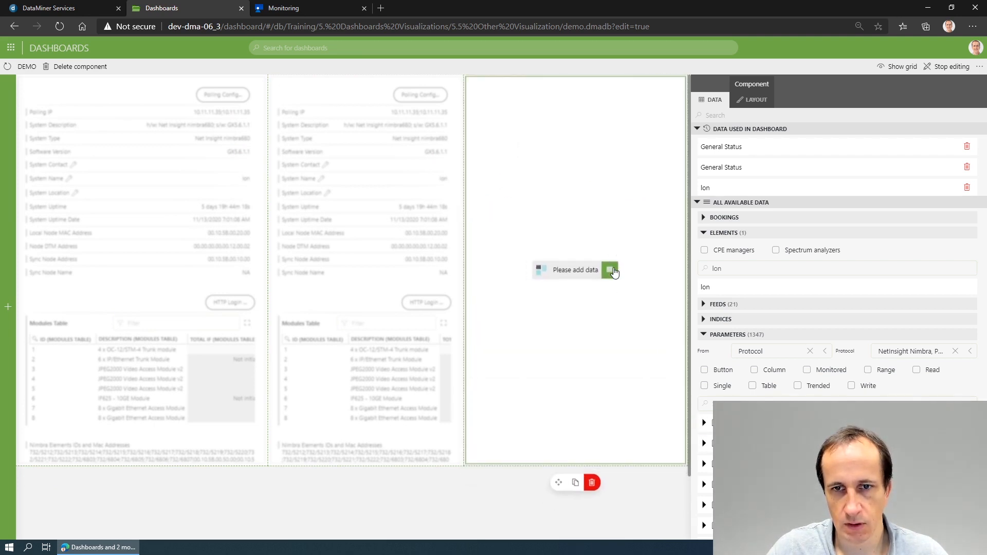
# Assign the element Ion as data to the third Parameter Page component
pyautogui.click(612, 272)
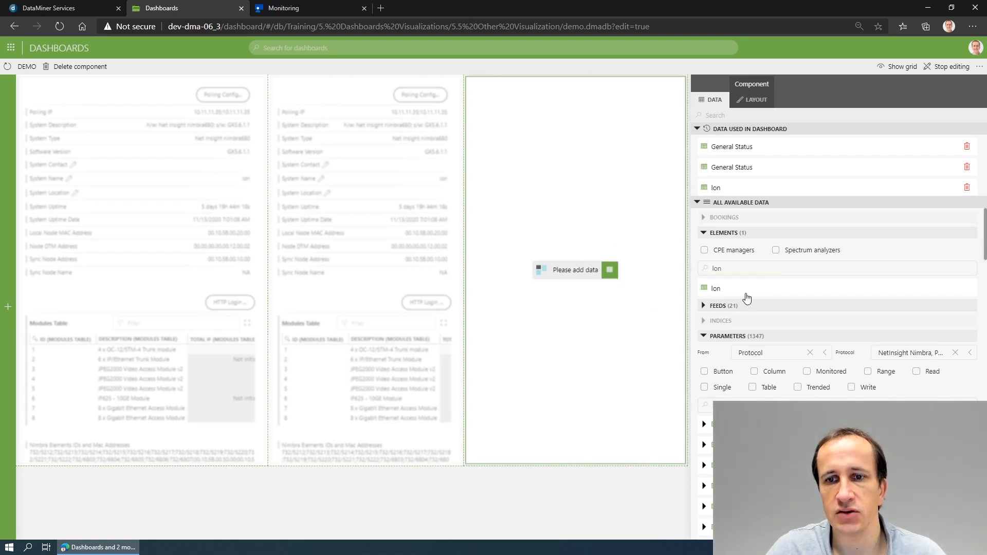
pyautogui.moveTo(743, 294); pyautogui.dragTo(583, 274)
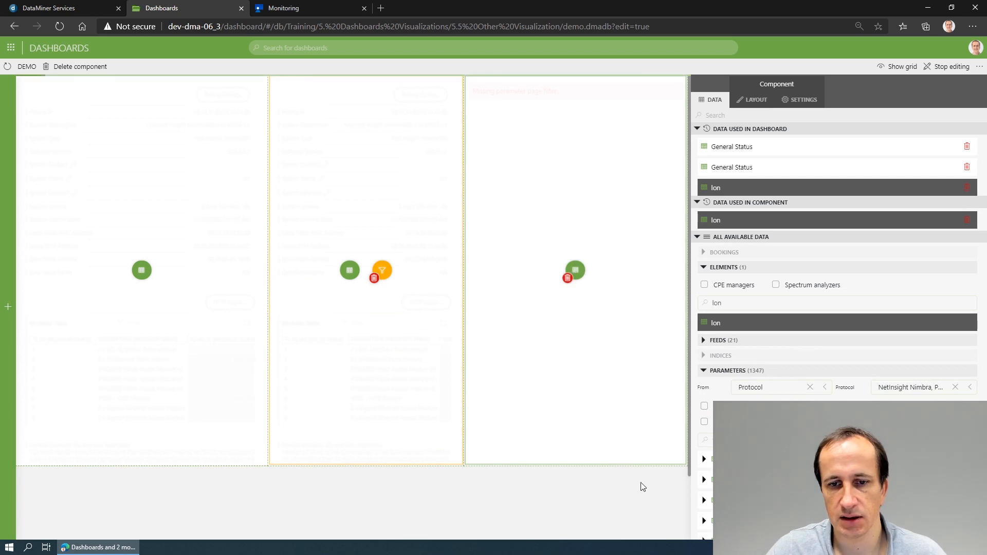
pyautogui.click(541, 477)
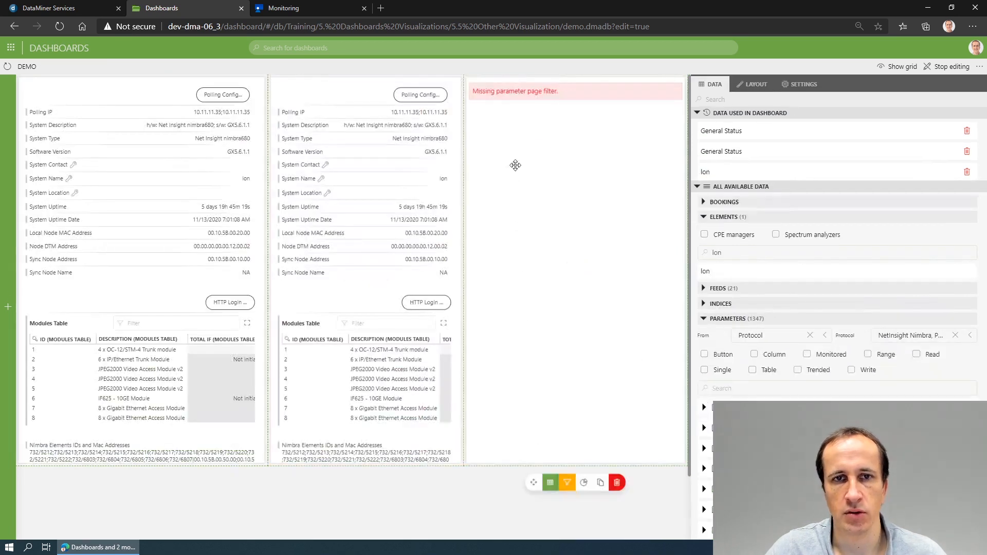
# Apply the NetInsight Nimbra protocol's General Status page as the filter of the third component
pyautogui.click(557, 326)
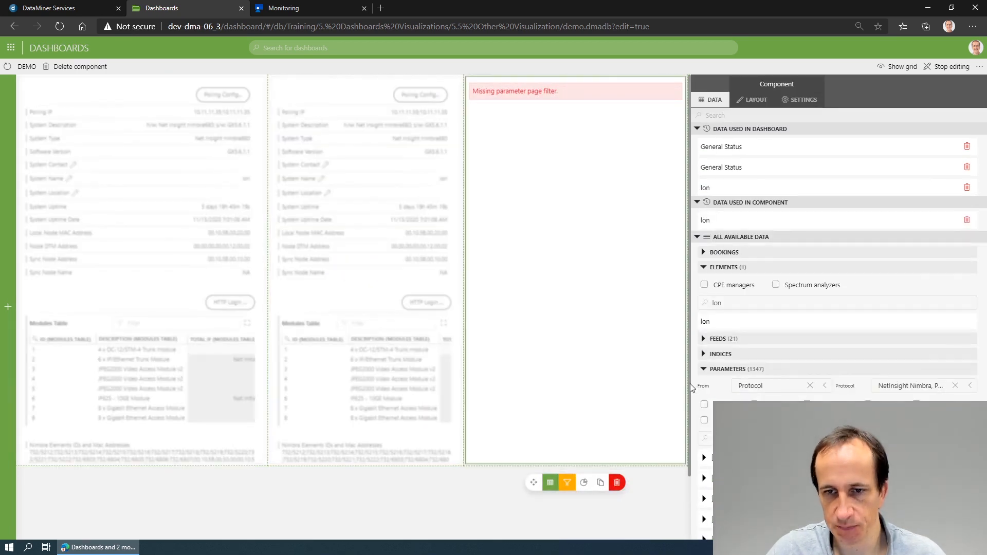
pyautogui.scroll(-2, 692, 388)
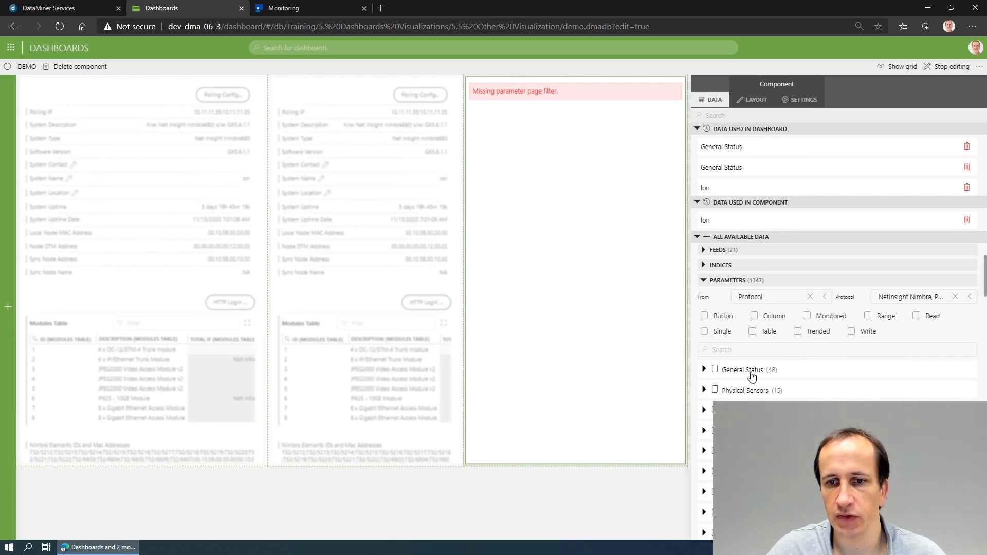
pyautogui.moveTo(752, 376); pyautogui.dragTo(614, 488)
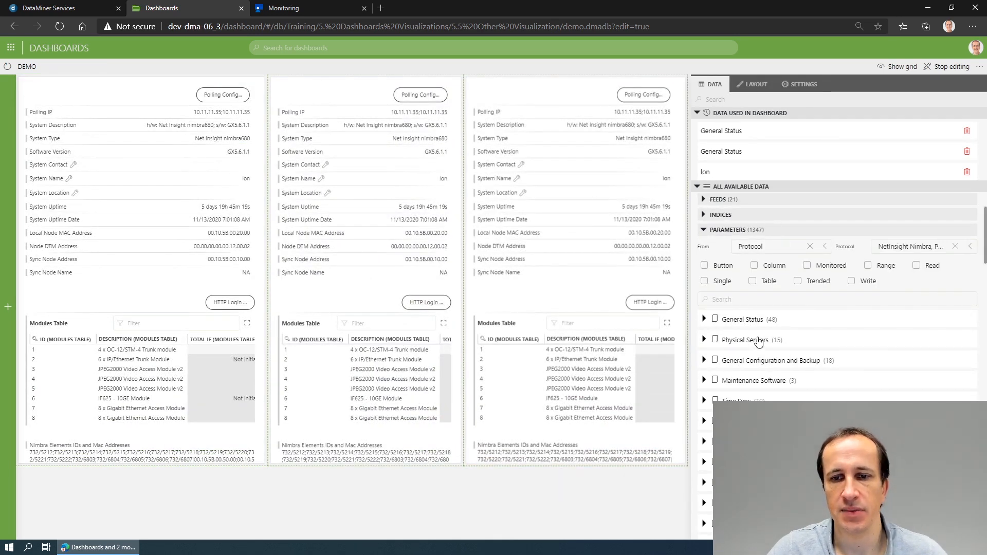
pyautogui.click(570, 276)
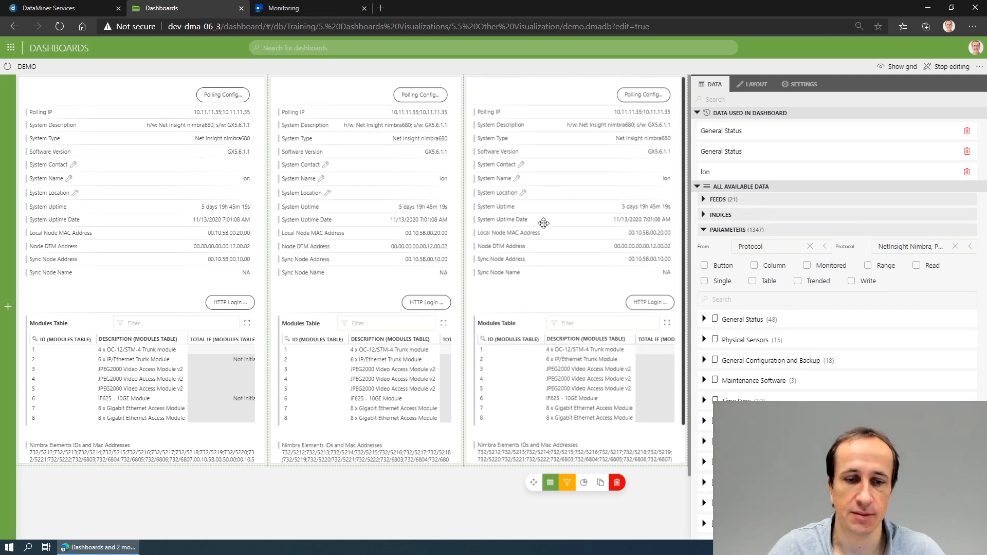
pyautogui.click(431, 211)
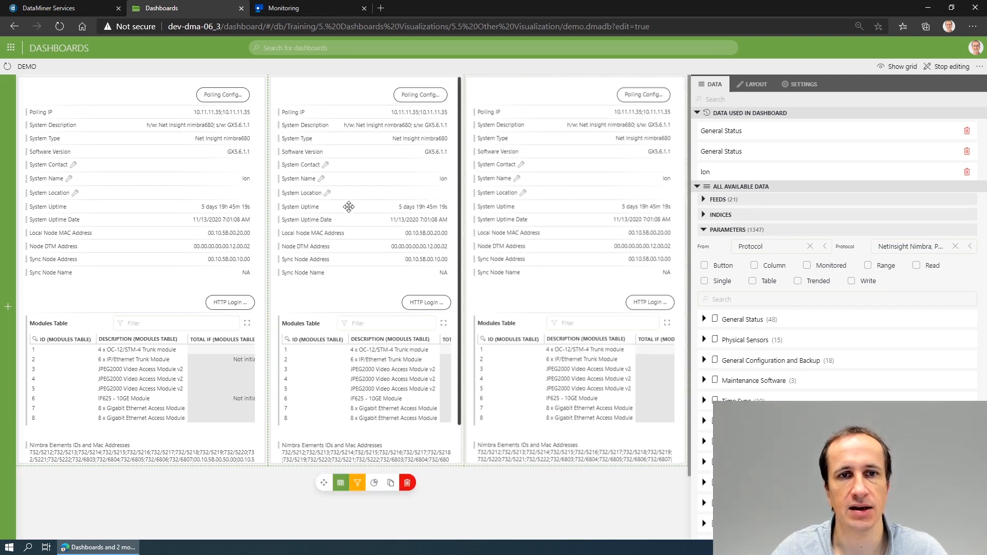
pyautogui.click(524, 203)
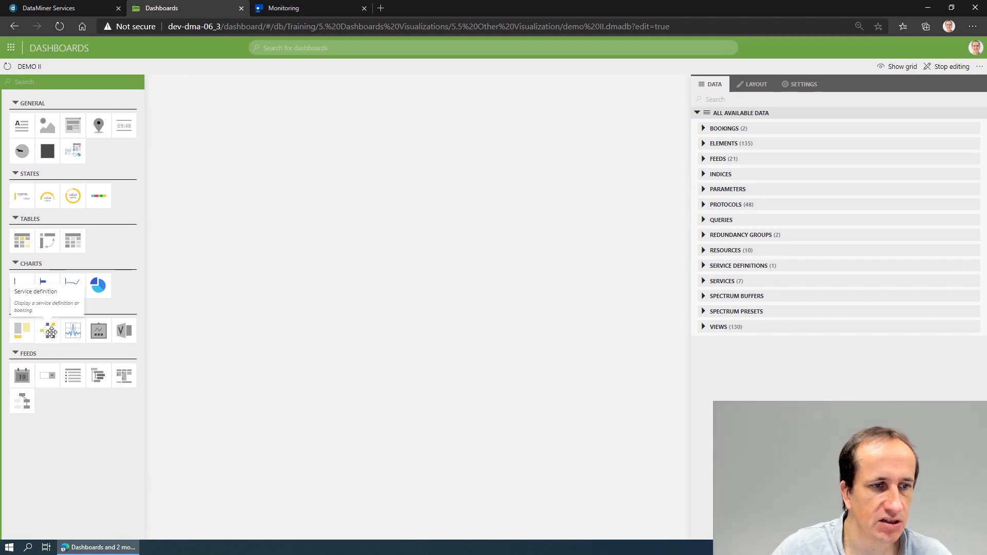
# Add an enlarged Service definition component to the DEMO II dashboard and assign the booking TS booking as its data
pyautogui.moveTo(51, 331); pyautogui.dragTo(165, 163)
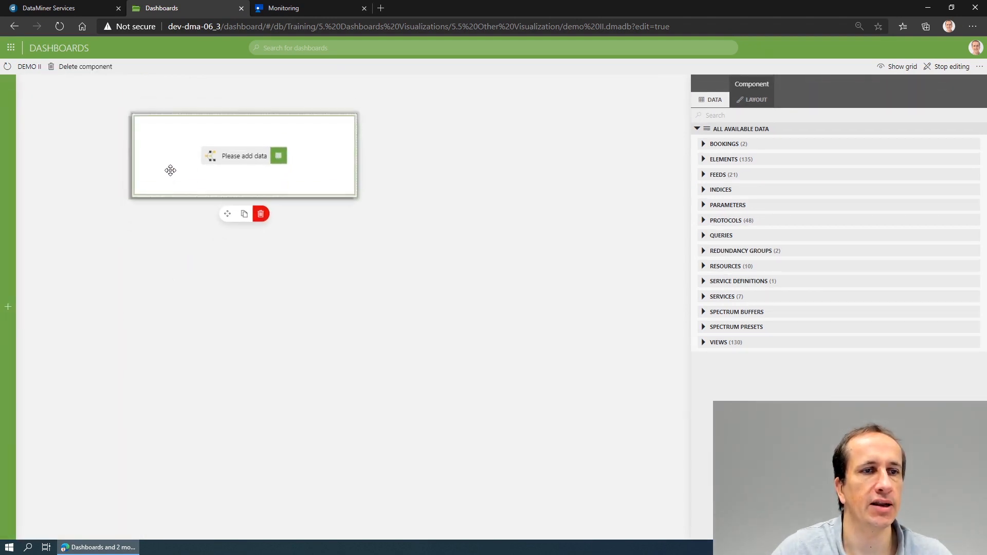
pyautogui.moveTo(347, 178); pyautogui.dragTo(596, 445)
pyautogui.click(400, 275)
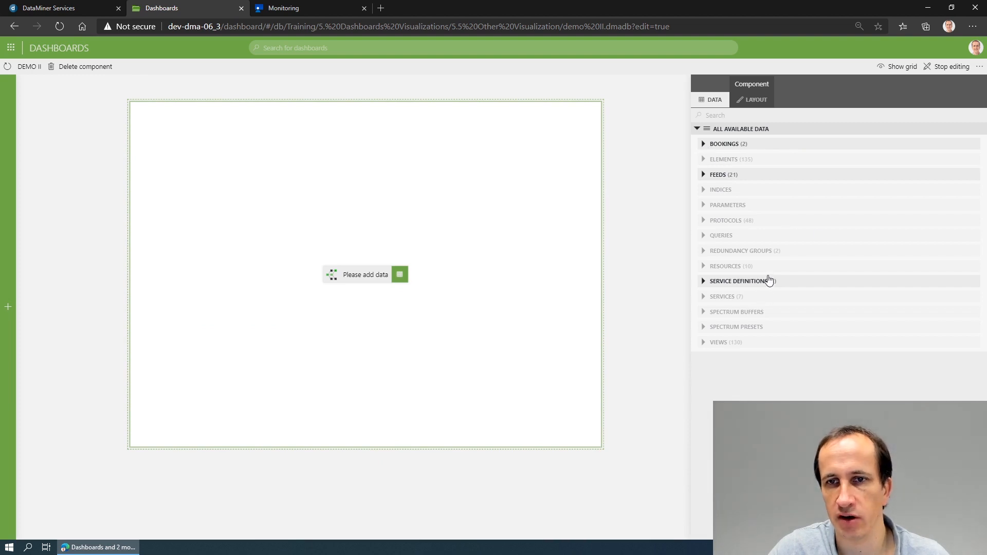
pyautogui.click(704, 145)
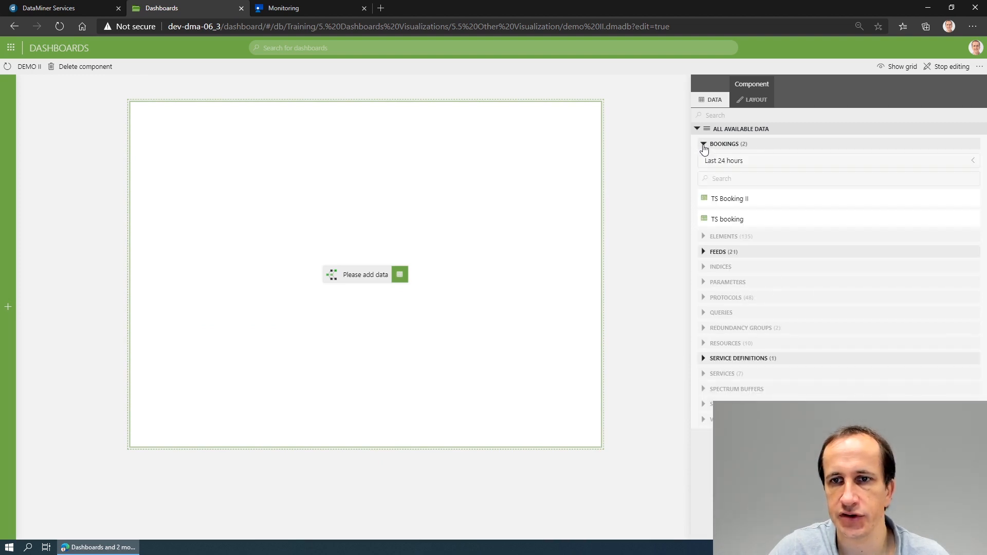
pyautogui.moveTo(758, 219); pyautogui.dragTo(366, 273)
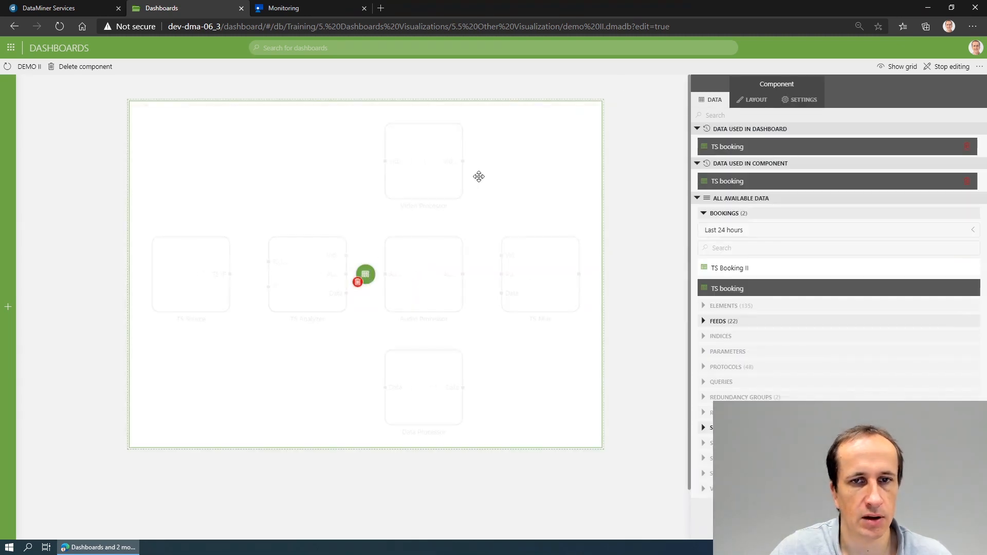
pyautogui.click(621, 166)
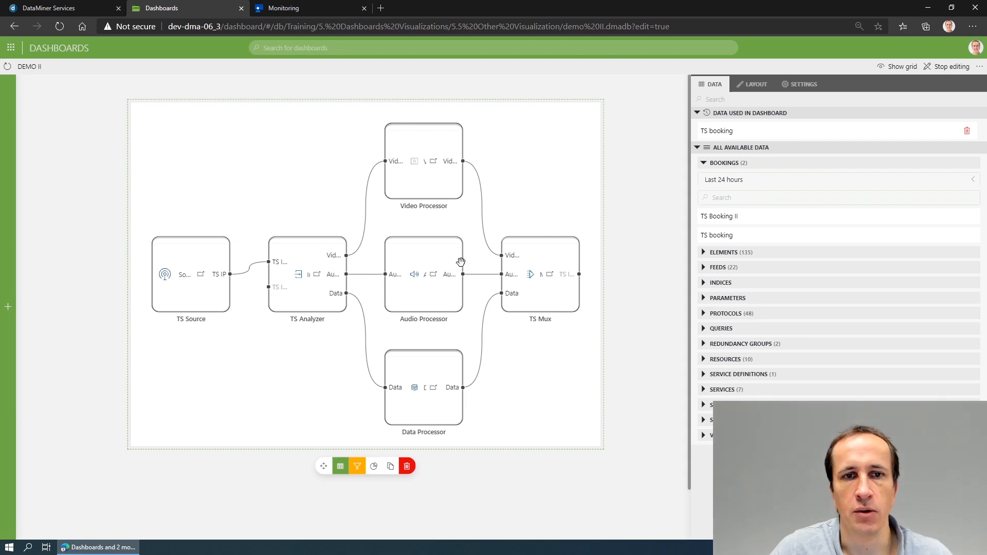
# Try out the node ID labels on the Service definition component and turn off the display of interfaces
pyautogui.click(553, 192)
pyautogui.click(756, 102)
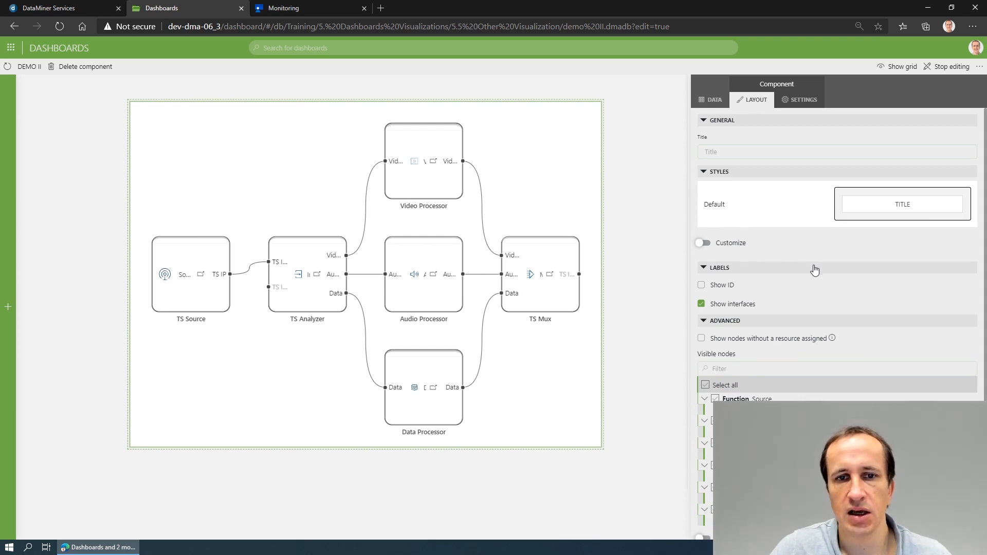
pyautogui.click(721, 288)
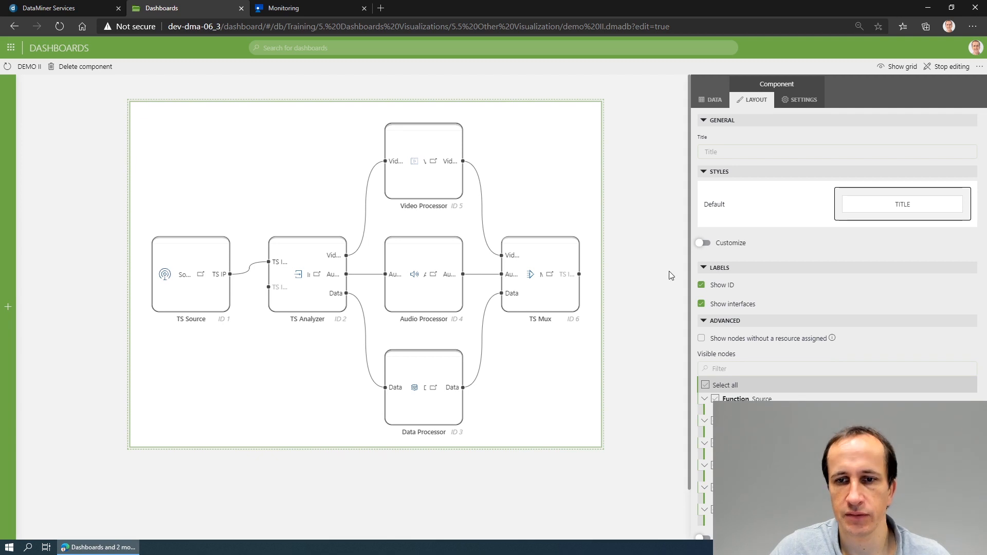
pyautogui.click(719, 287)
pyautogui.click(720, 308)
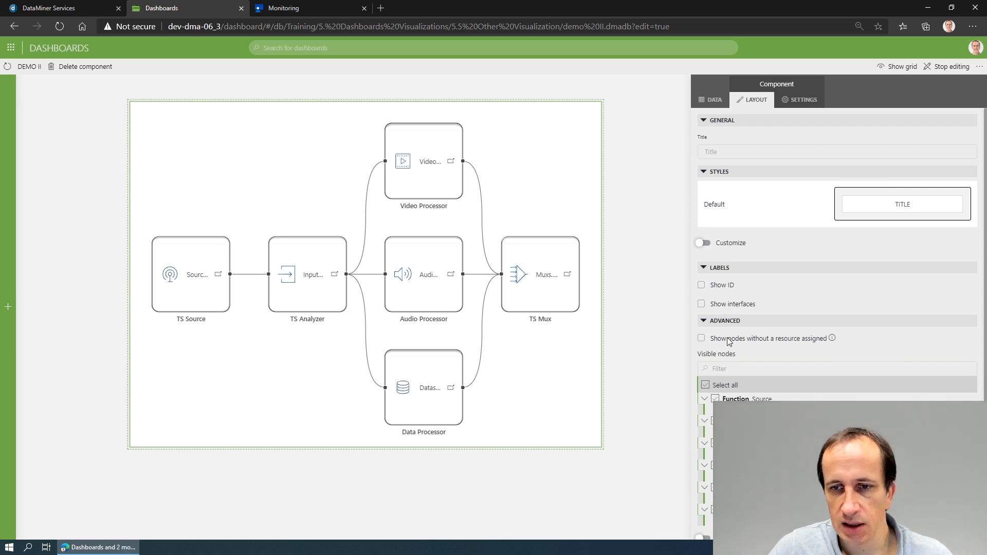
# Try the visibility option of the Source function and the zoom option, zooming the diagram in and out
pyautogui.scroll(-1, 725, 334)
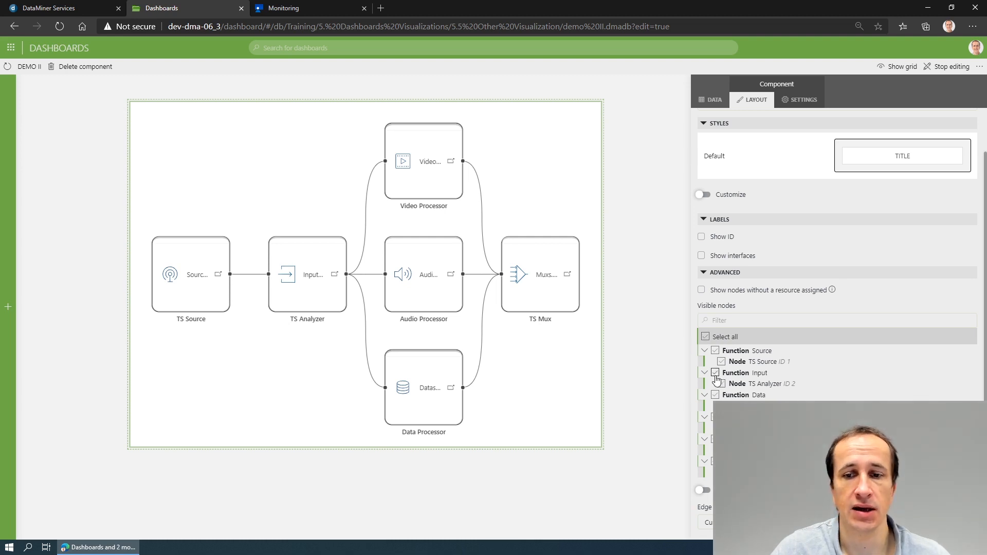
pyautogui.click(715, 352)
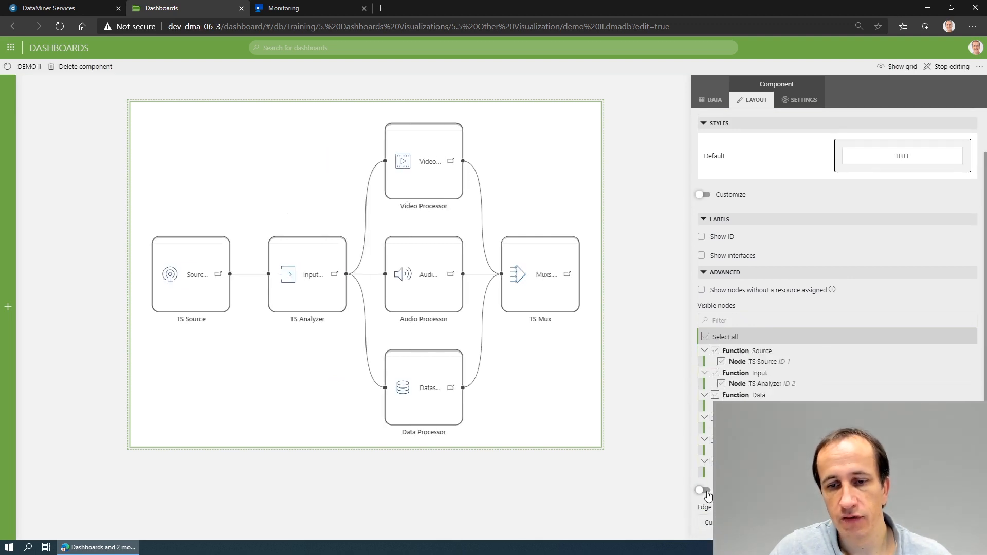
pyautogui.click(702, 490)
pyautogui.scroll(3, 485, 360)
pyautogui.scroll(-5, 484, 355)
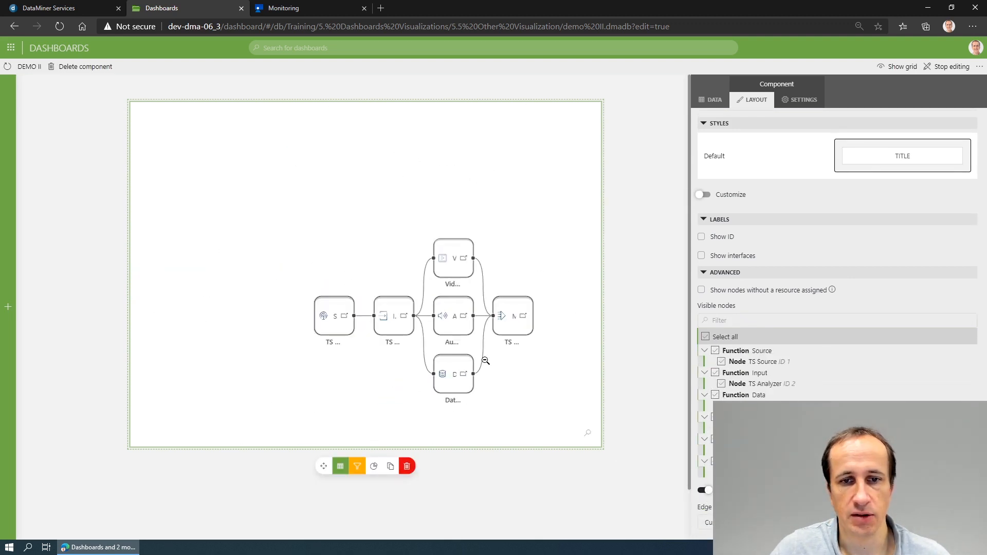
pyautogui.scroll(4, 485, 360)
pyautogui.click(702, 490)
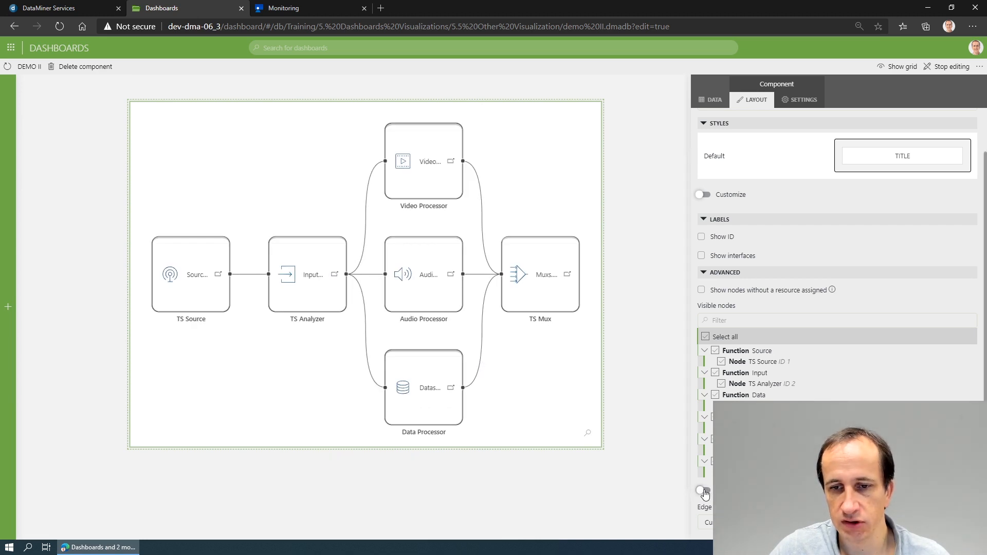
# Change the edge style of the service diagram to straight lines
pyautogui.click(733, 522)
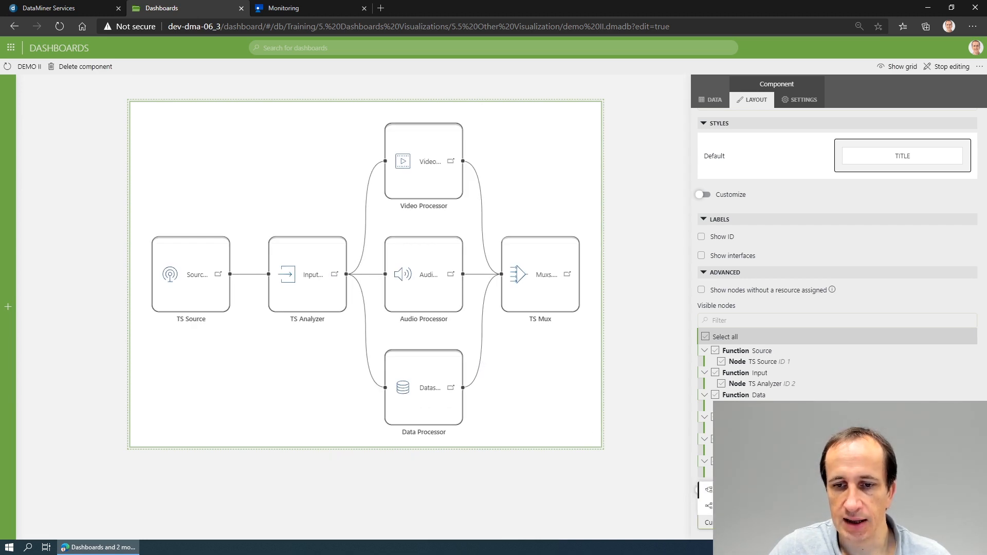
pyautogui.click(732, 506)
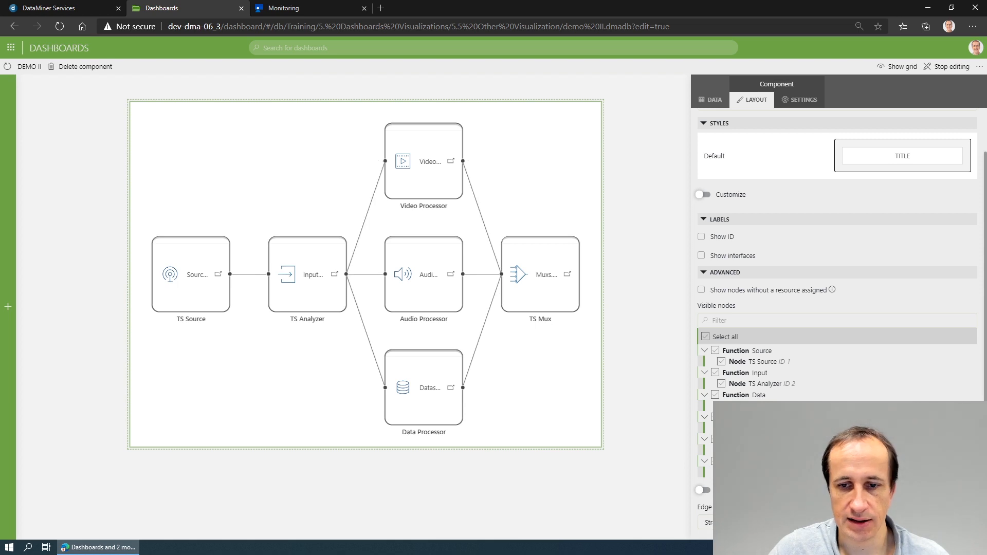
# Add an action to the Service definition component that runs the Swap Resource script
pyautogui.click(796, 100)
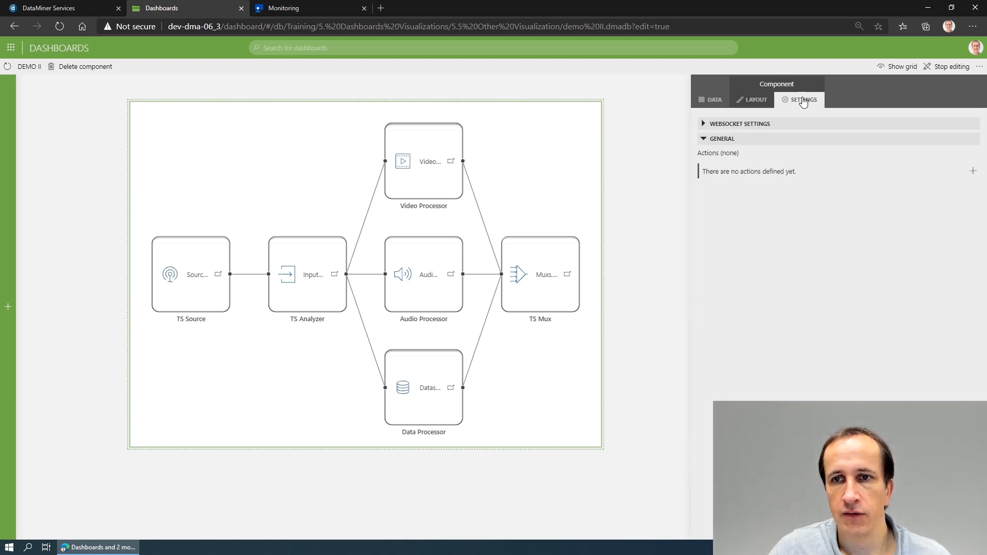
pyautogui.click(969, 172)
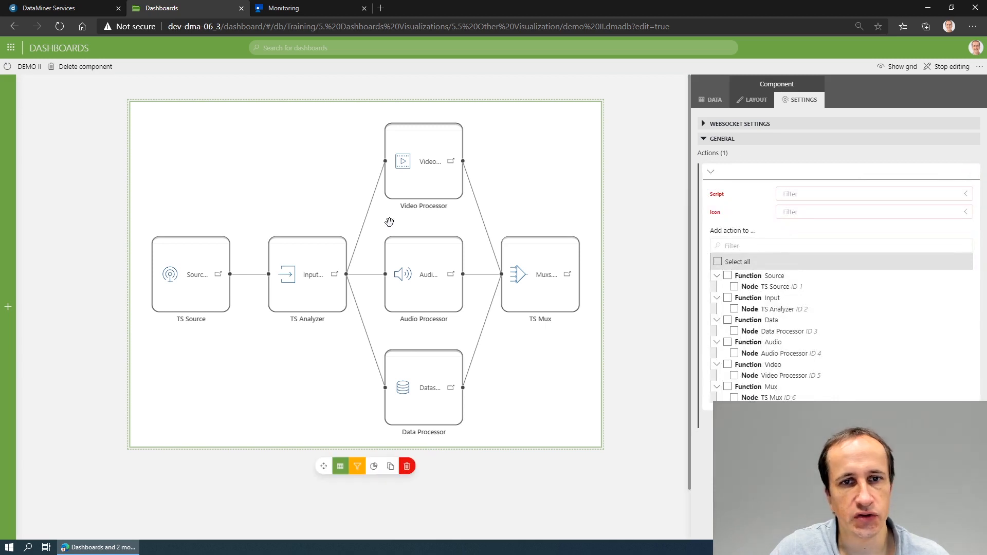
pyautogui.click(824, 195)
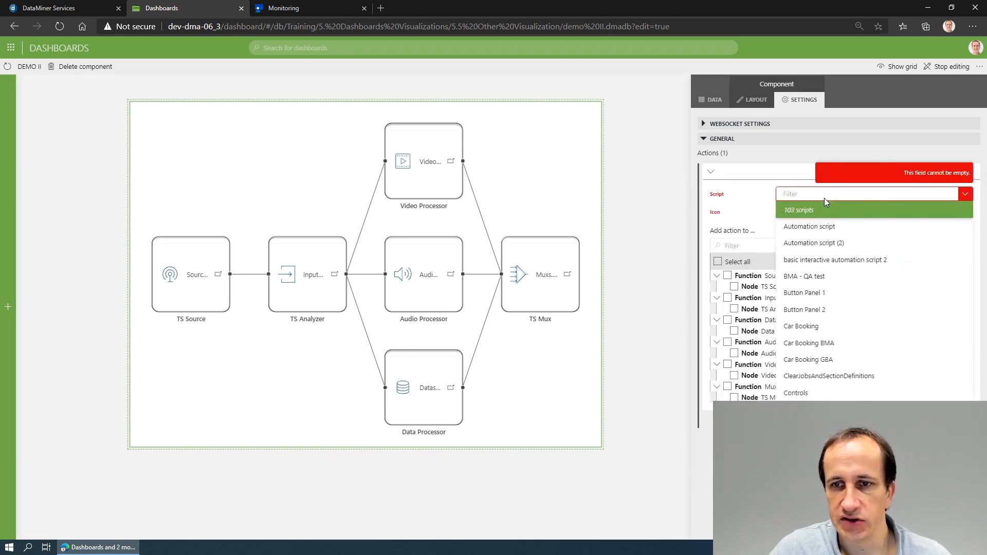
pyautogui.write('swap')
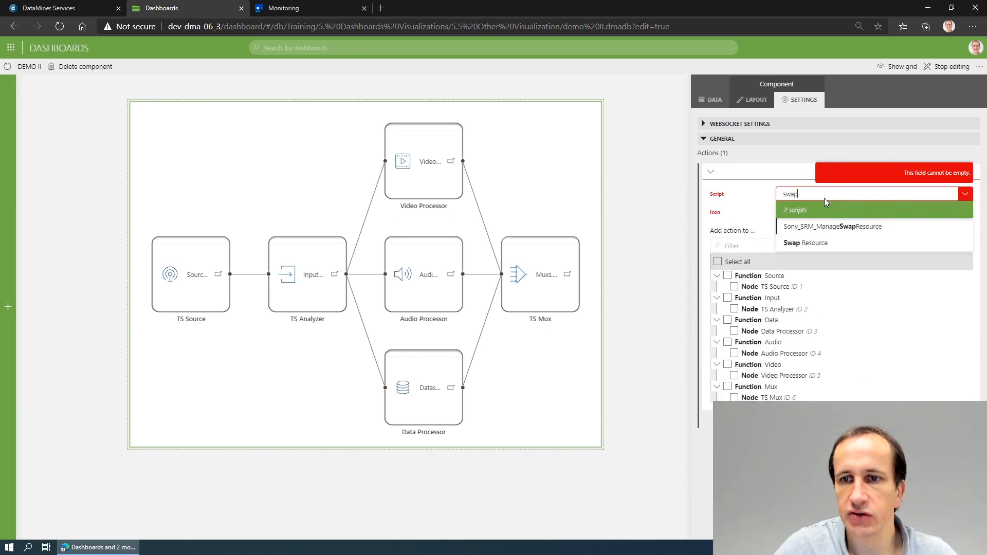
pyautogui.click(817, 242)
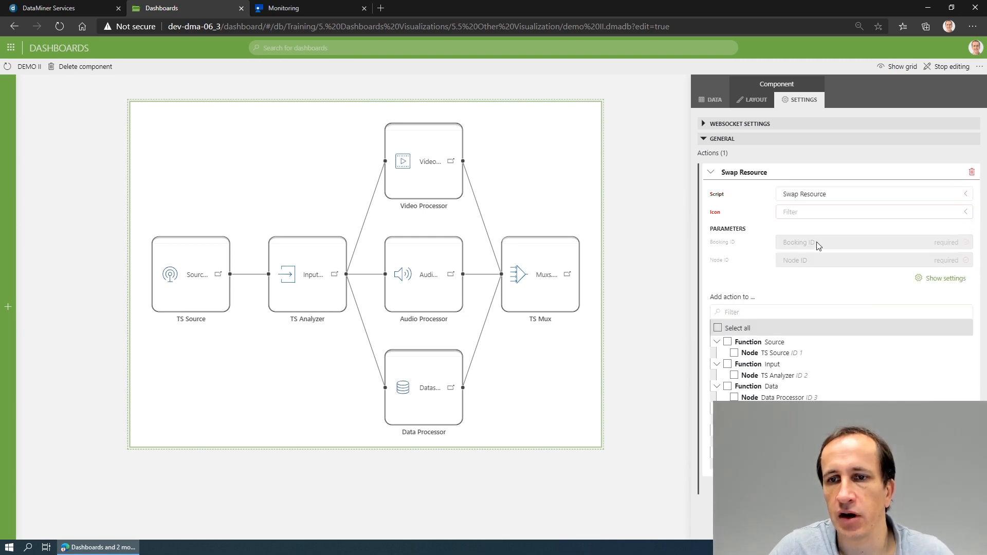
# Give the Swap Resource action the Switch icon and add it to the Video function
pyautogui.click(810, 215)
pyautogui.write('swi')
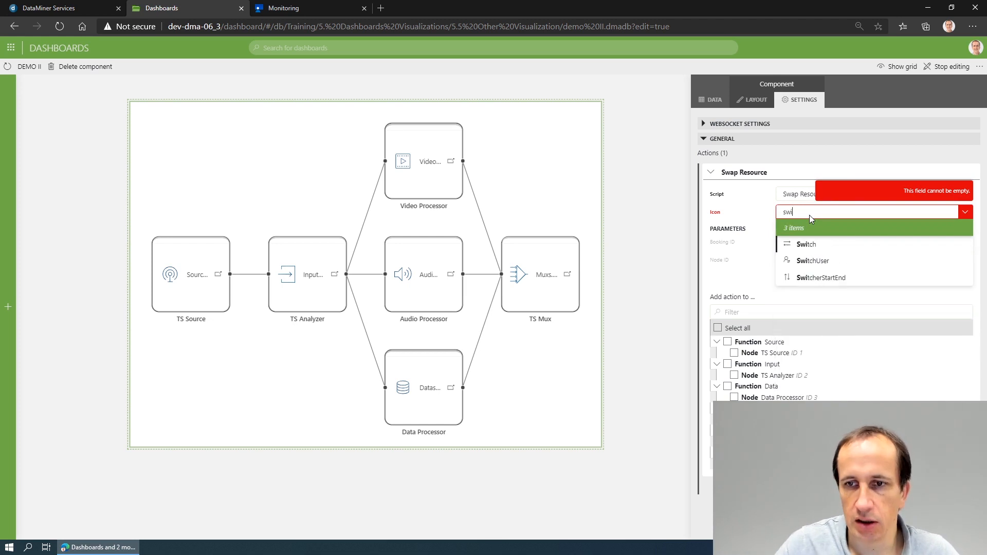
pyautogui.click(804, 245)
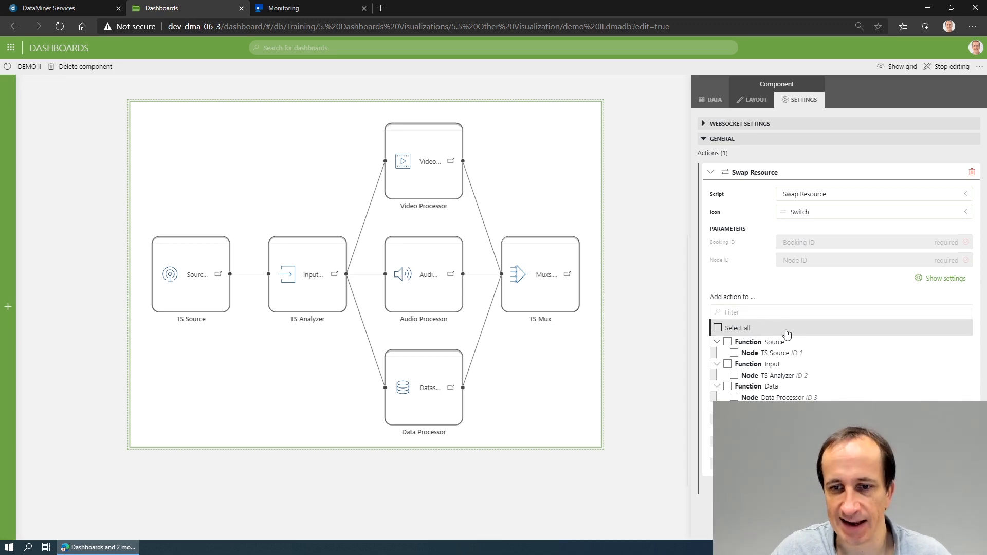
pyautogui.click(727, 431)
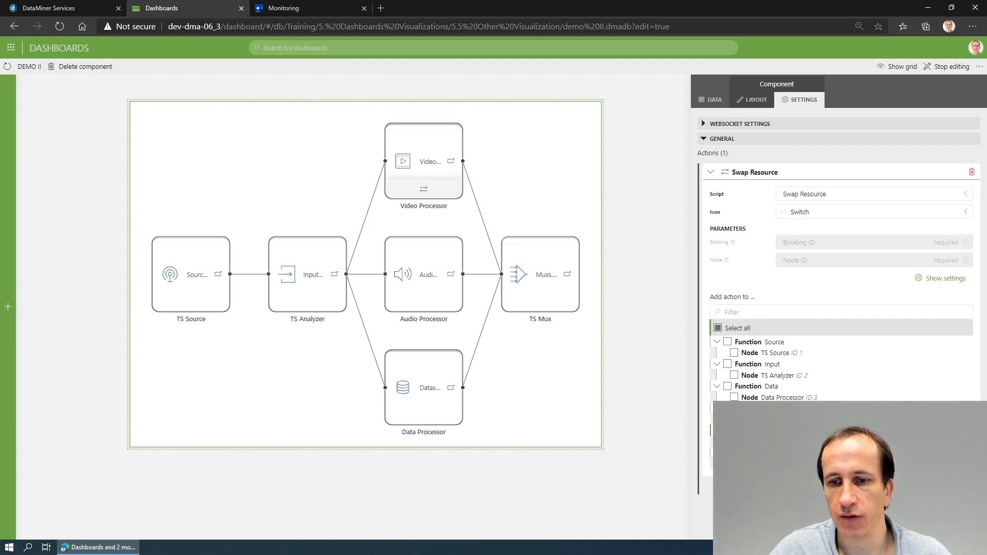
# Run the Swap Resource action on the Video Processor node, and close its dialog
pyautogui.click(424, 191)
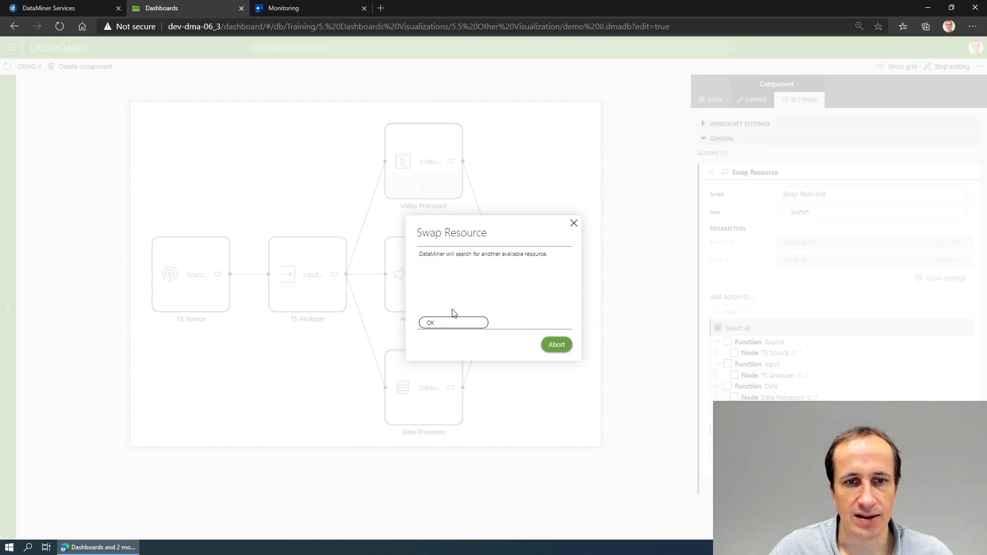
pyautogui.click(446, 323)
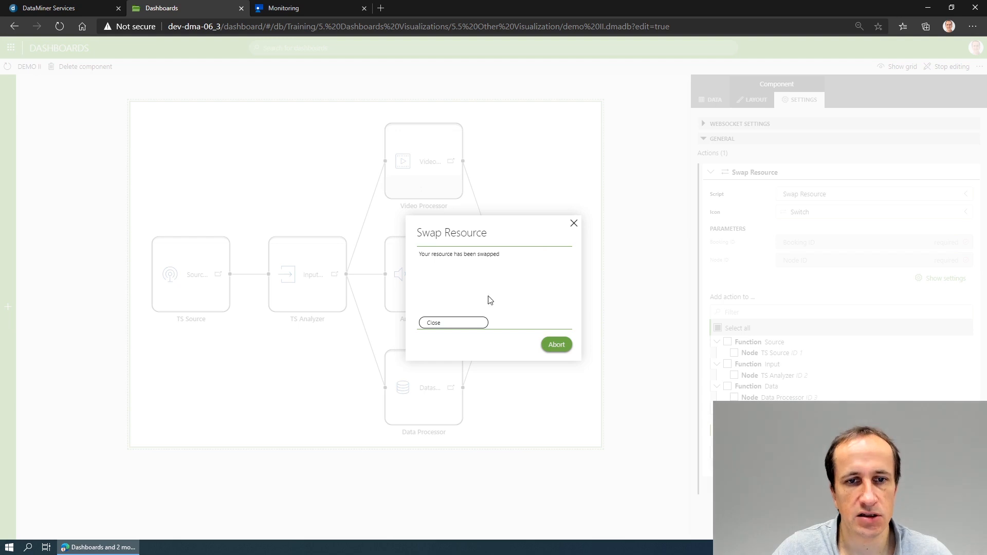
pyautogui.click(447, 324)
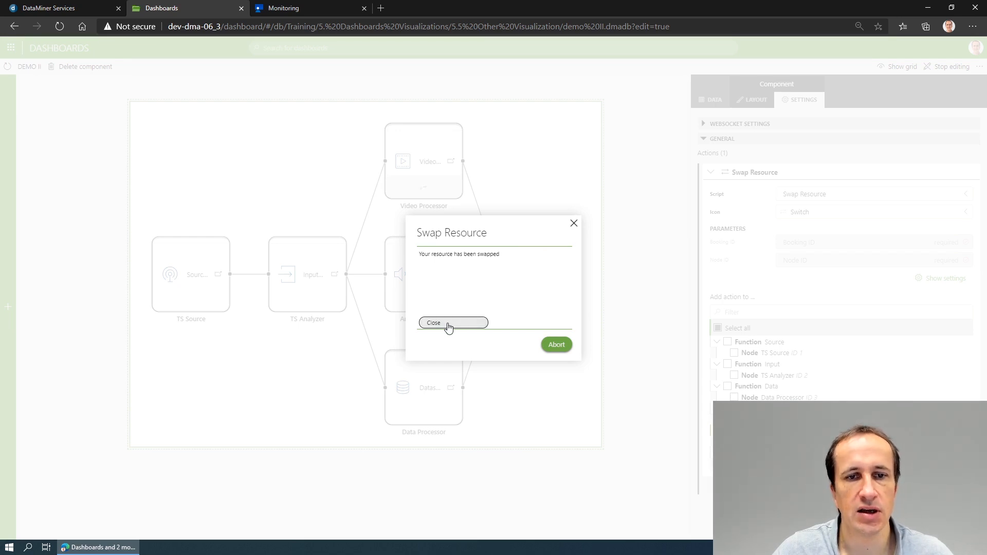
pyautogui.click(625, 332)
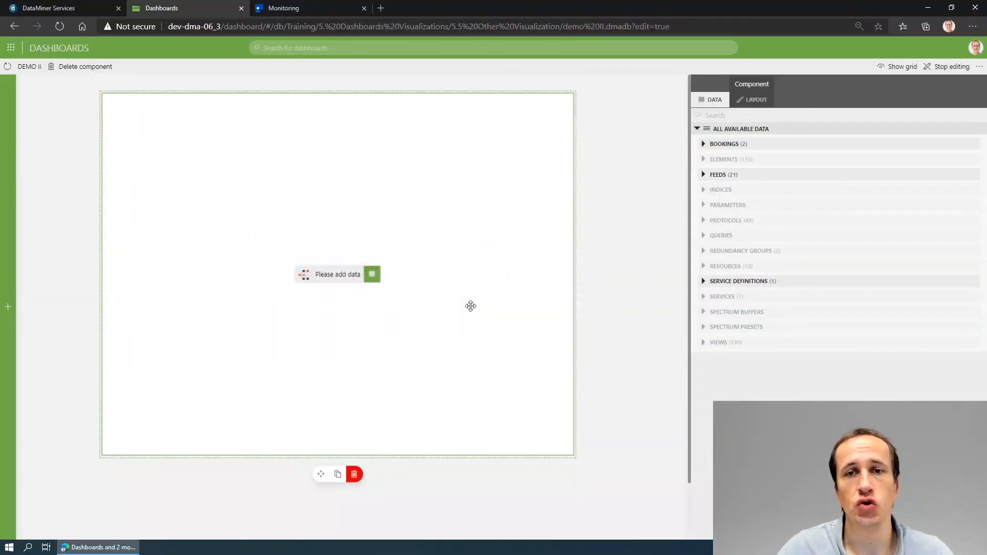
# Assign the service definition TS Service to the empty component and show nodes without a resource assigned
pyautogui.click(703, 281)
pyautogui.moveTo(760, 310); pyautogui.dragTo(342, 280)
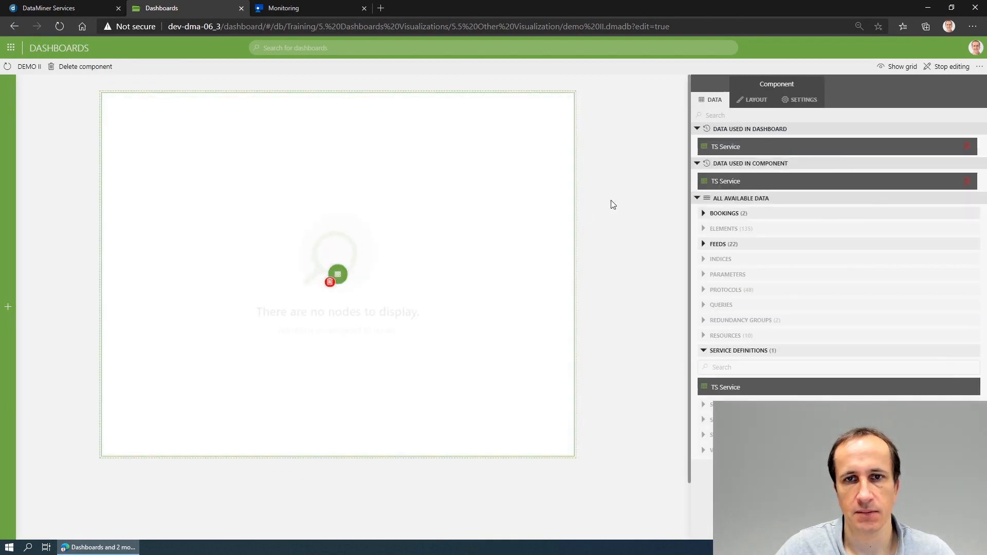
pyautogui.click(753, 99)
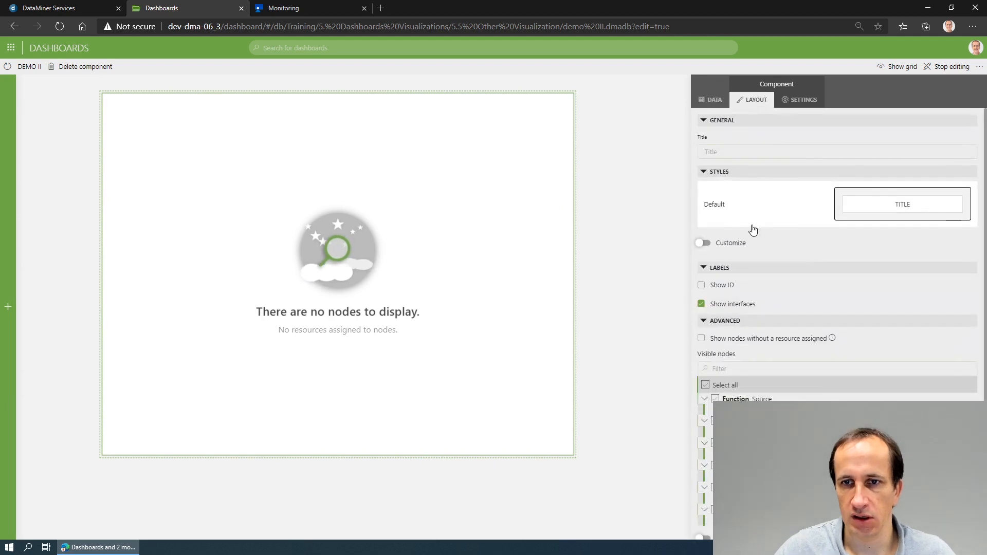
pyautogui.click(740, 341)
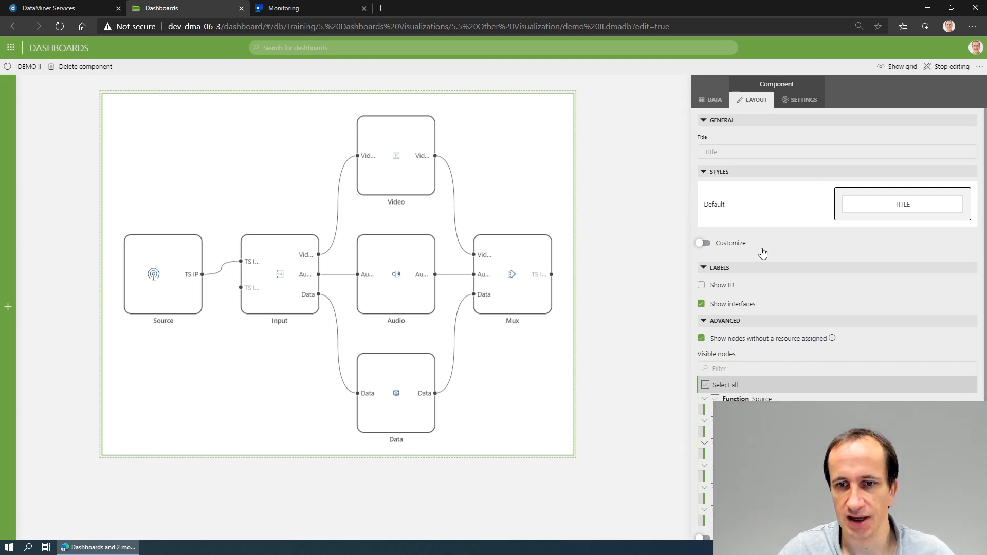
pyautogui.scroll(-1, 766, 257)
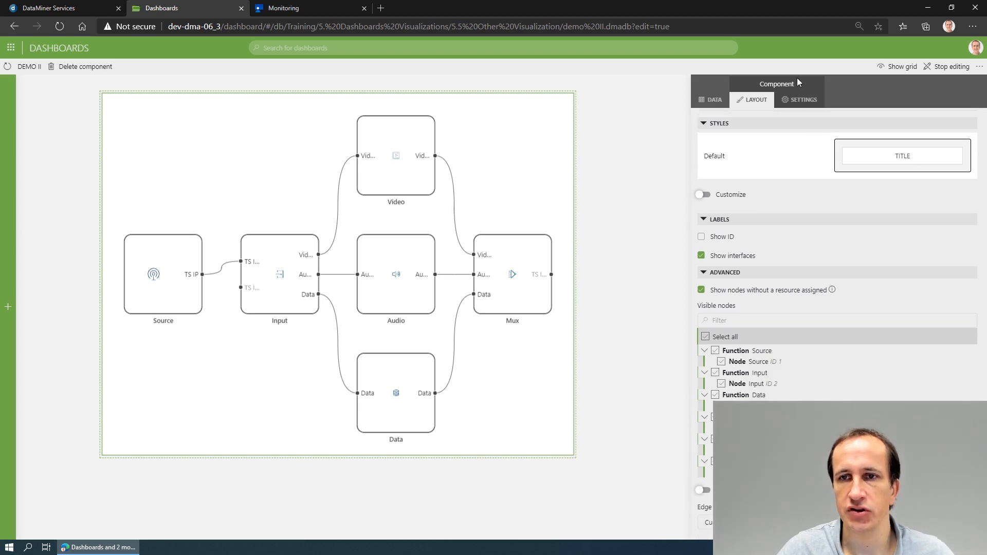
pyautogui.click(805, 100)
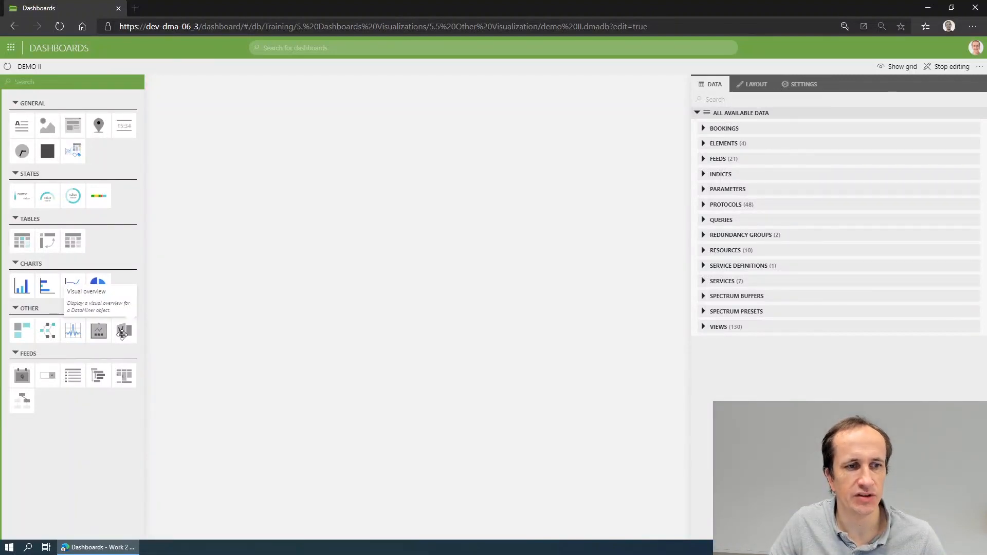
# Add a Visual overview component to the empty DEMO II dashboard
pyautogui.moveTo(122, 335); pyautogui.dragTo(154, 103)
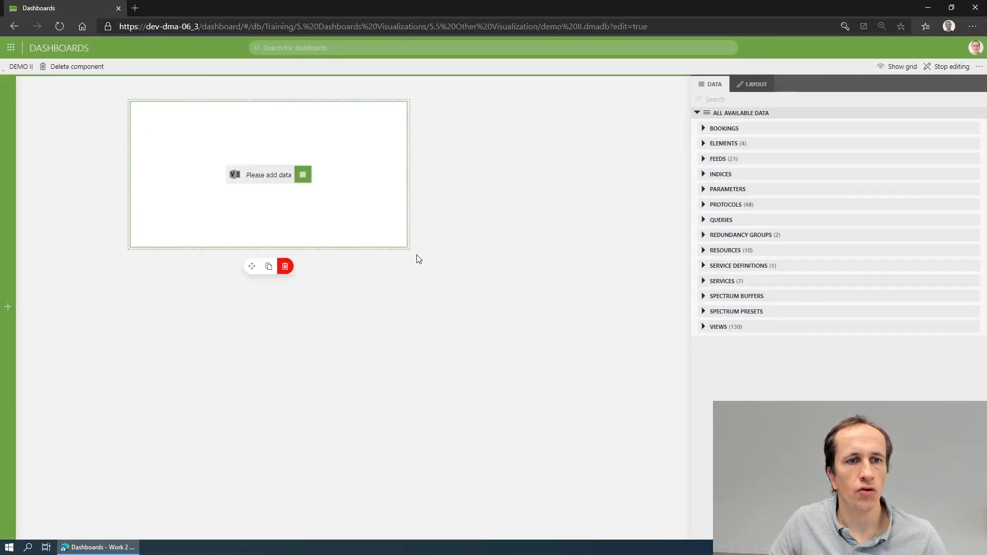
# Enlarge the Visual overview component and assign the element Server Main to it
pyautogui.moveTo(405, 249); pyautogui.dragTo(631, 433)
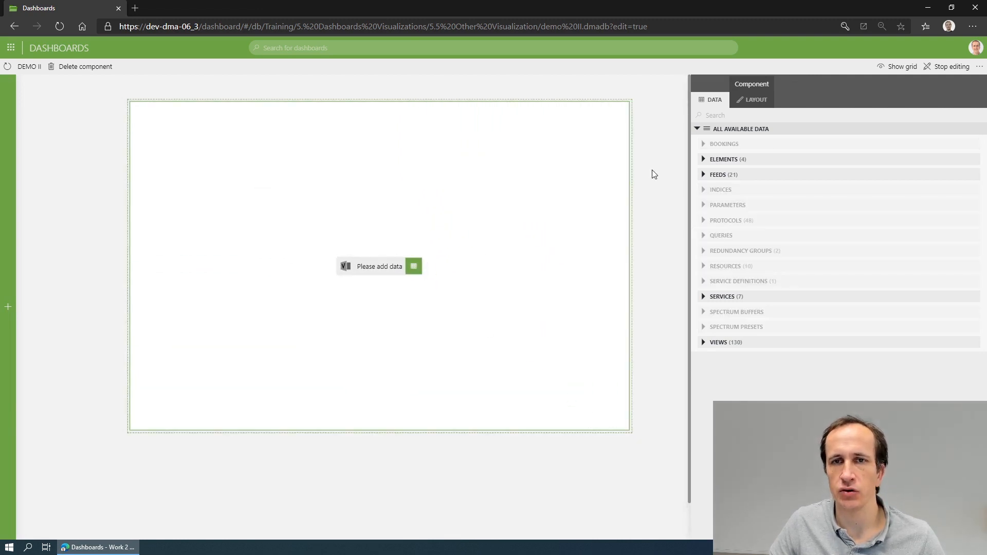
pyautogui.click(703, 160)
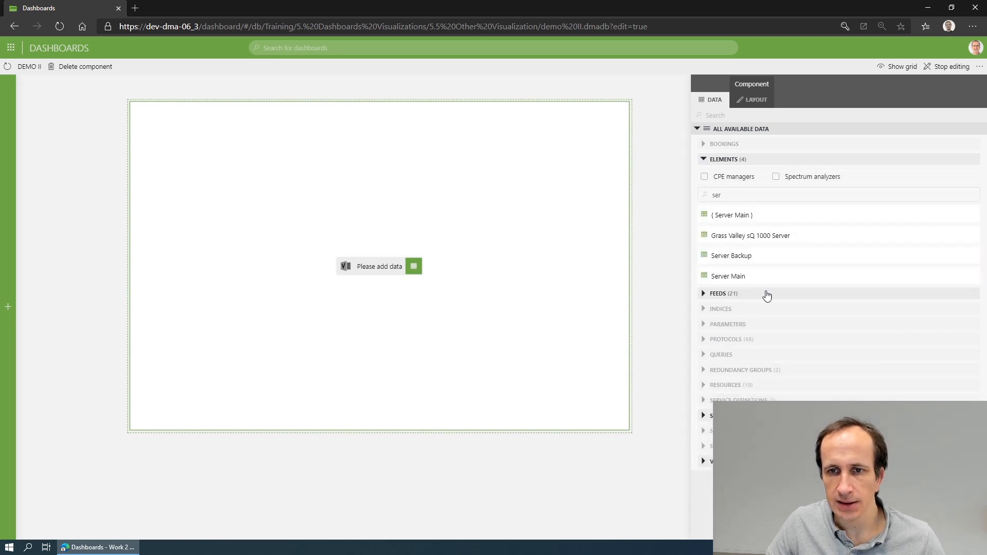
pyautogui.moveTo(764, 277); pyautogui.dragTo(393, 262)
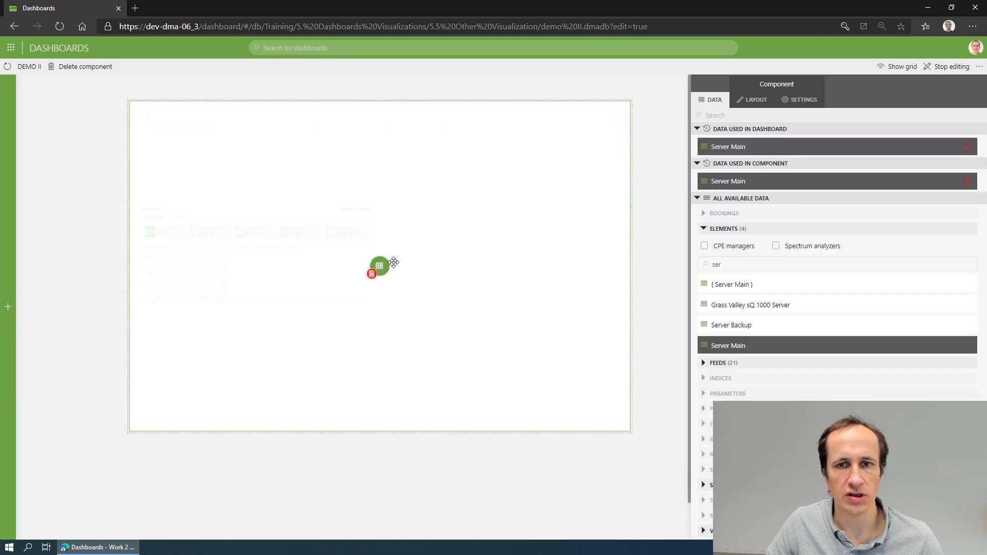
pyautogui.click(662, 215)
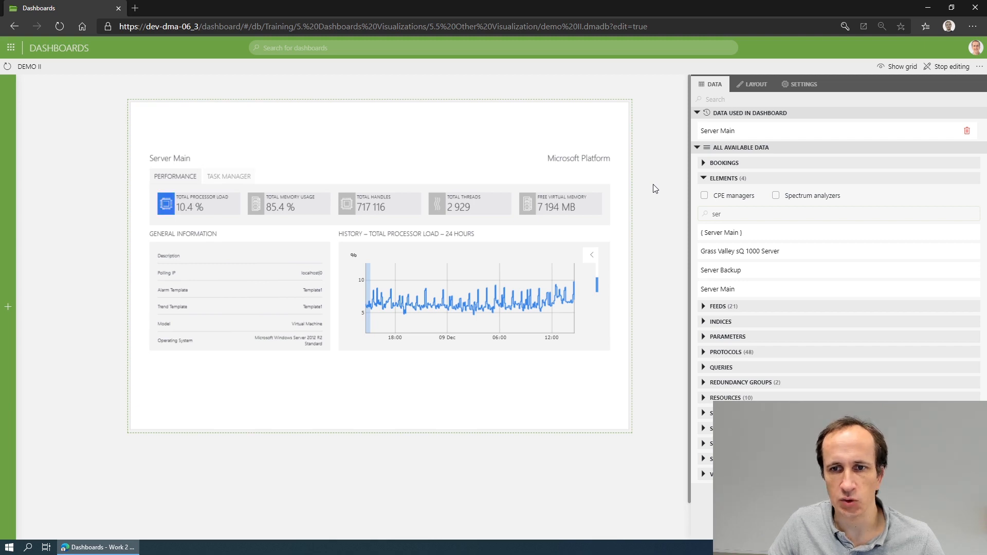
# Enable page selection for the Visual overview component and view its list of pages and the default page options
pyautogui.click(609, 158)
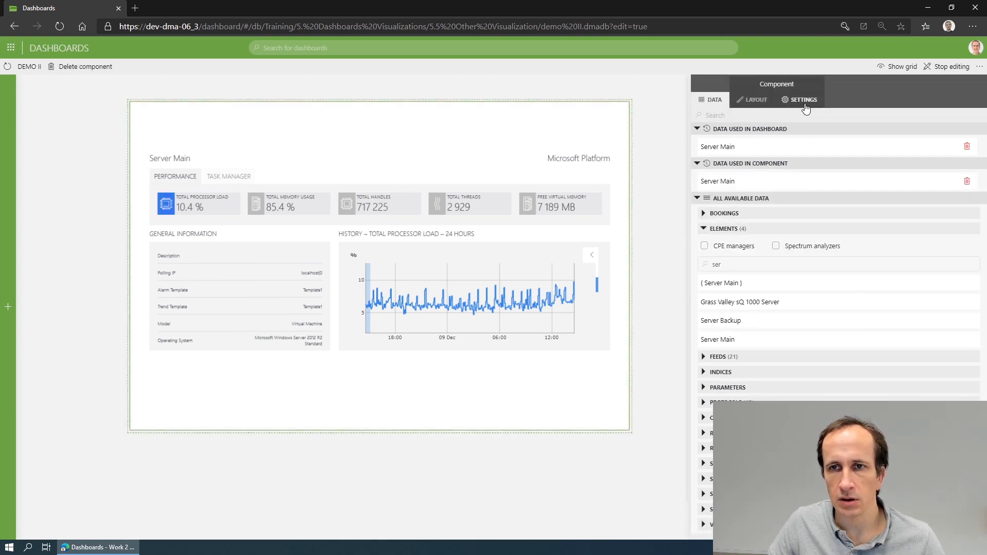
pyautogui.click(803, 100)
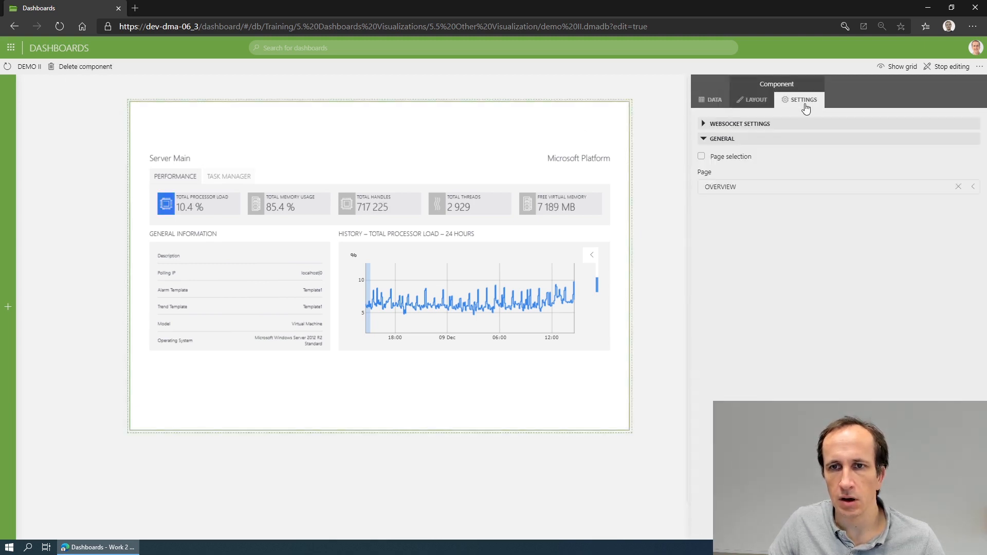
pyautogui.click(729, 159)
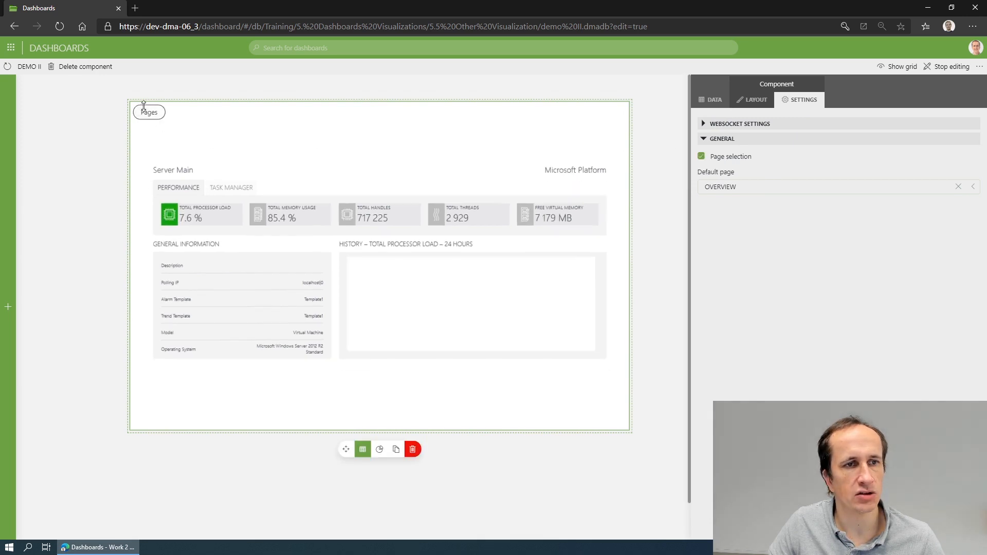
pyautogui.click(150, 113)
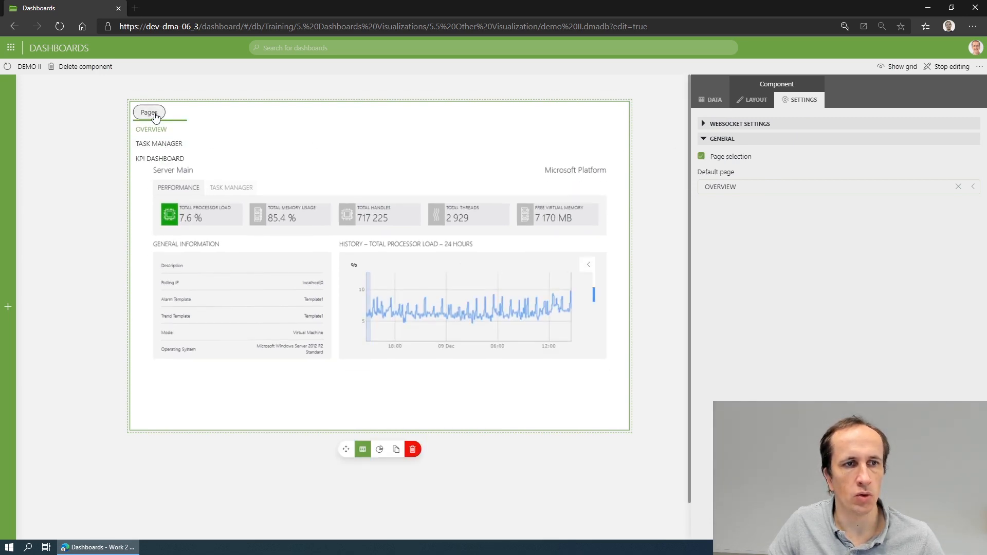
pyautogui.click(154, 114)
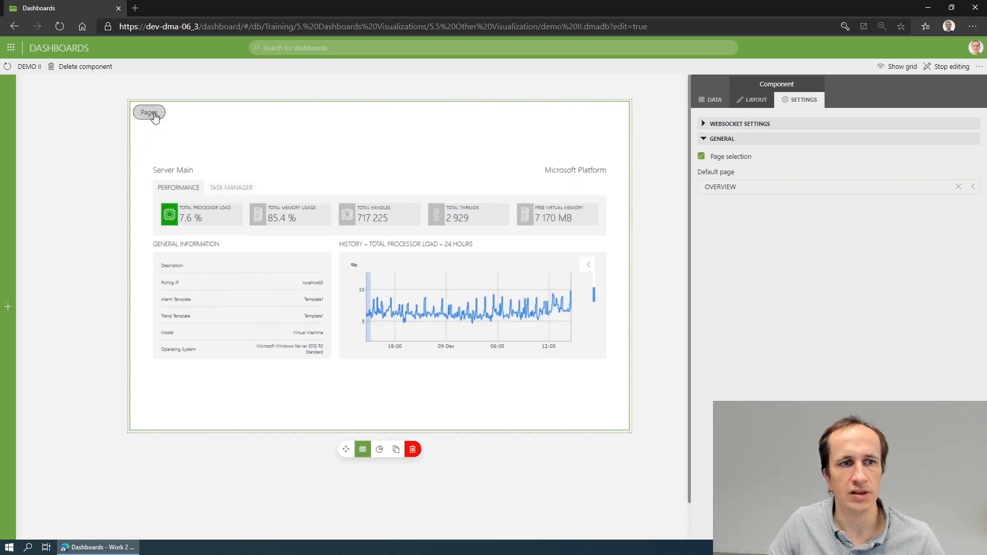
pyautogui.click(745, 186)
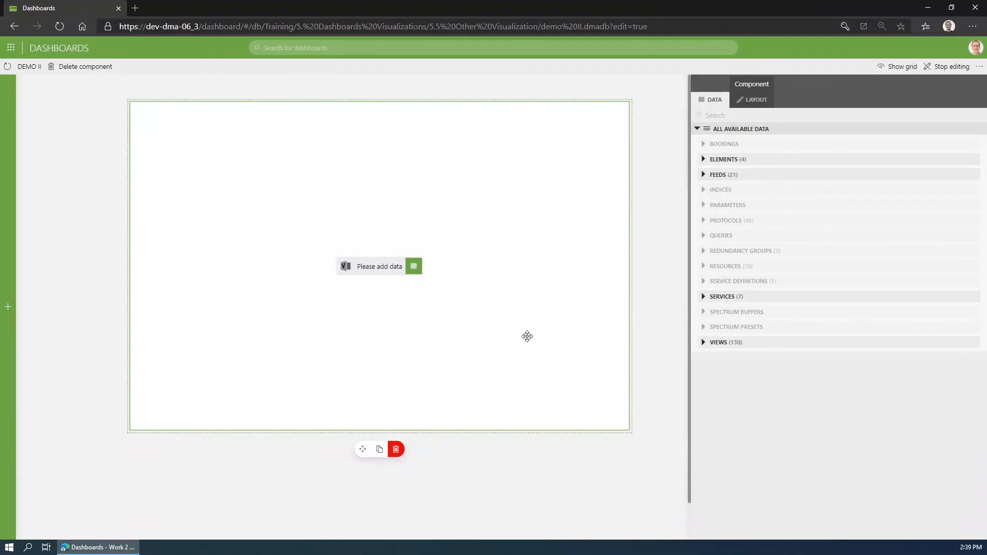
# Assign the service London operational to the Visual overview component and open the component's settings
pyautogui.click(703, 297)
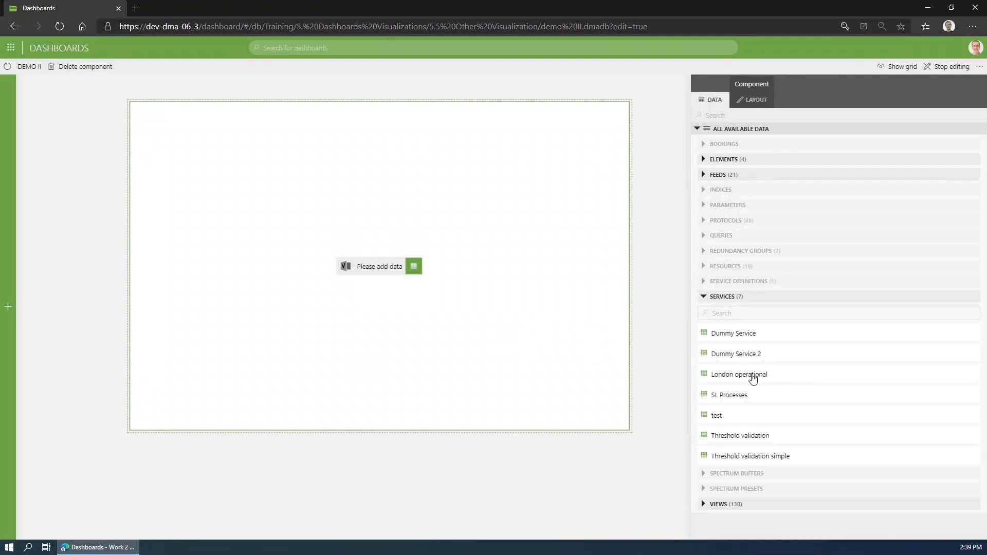
pyautogui.moveTo(753, 378); pyautogui.dragTo(379, 266)
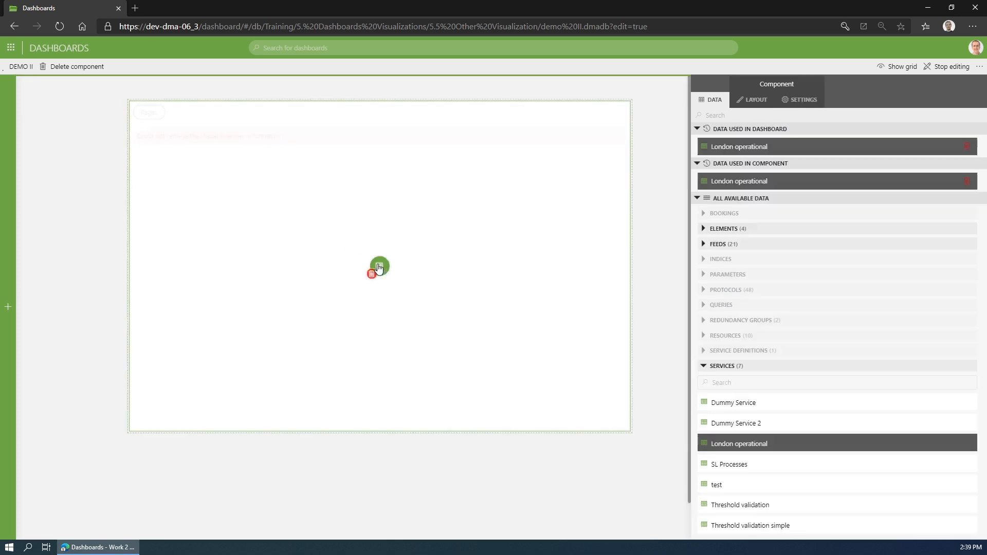
pyautogui.click(654, 227)
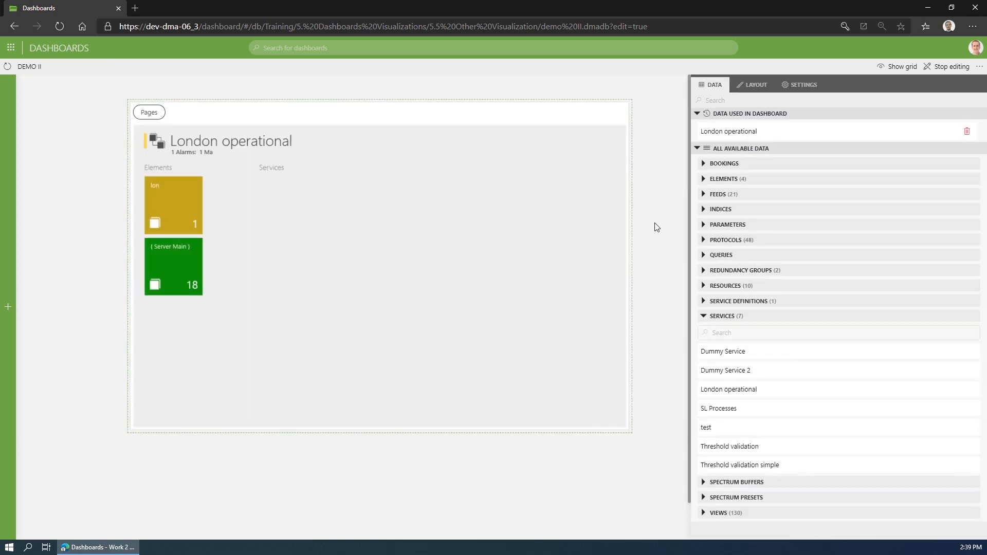
pyautogui.click(507, 188)
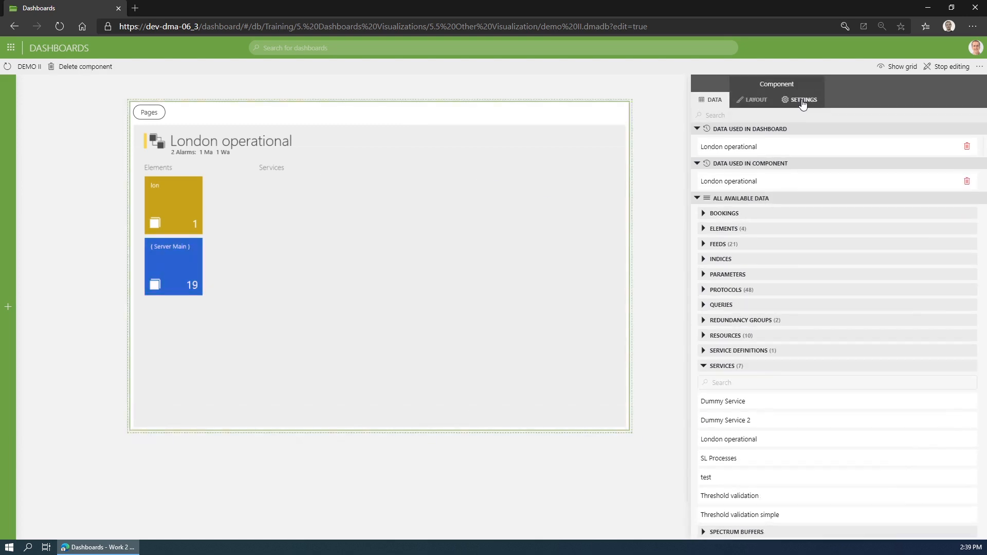
pyautogui.click(802, 101)
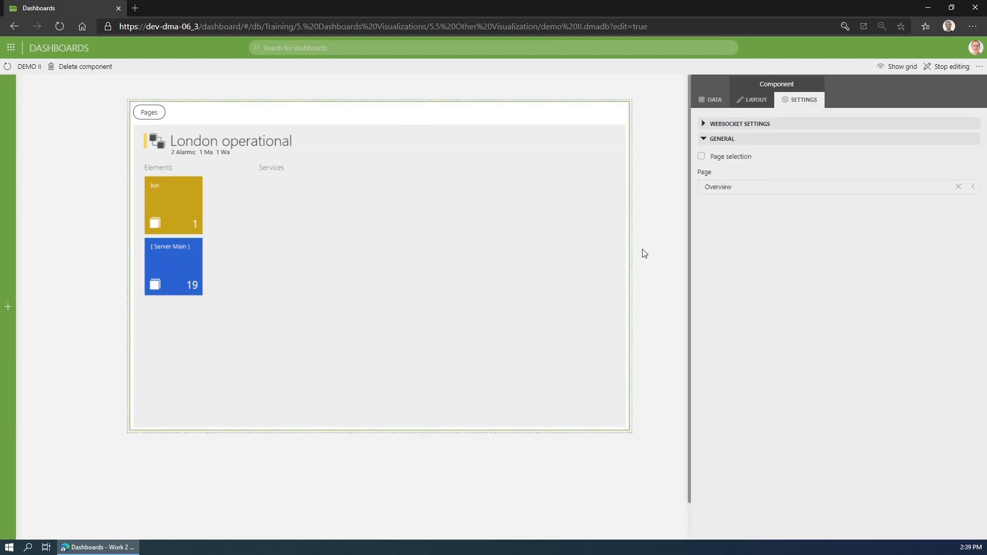
# Replace the Visual overview's data with the view Infrastructure under Company X > Operational, and open the component's settings
pyautogui.click(715, 100)
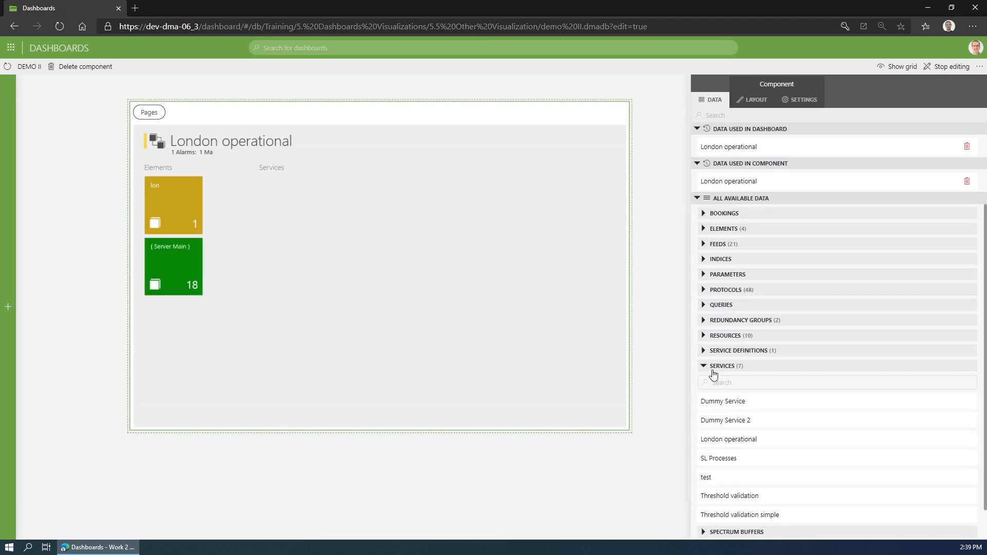
pyautogui.click(704, 368)
pyautogui.click(704, 413)
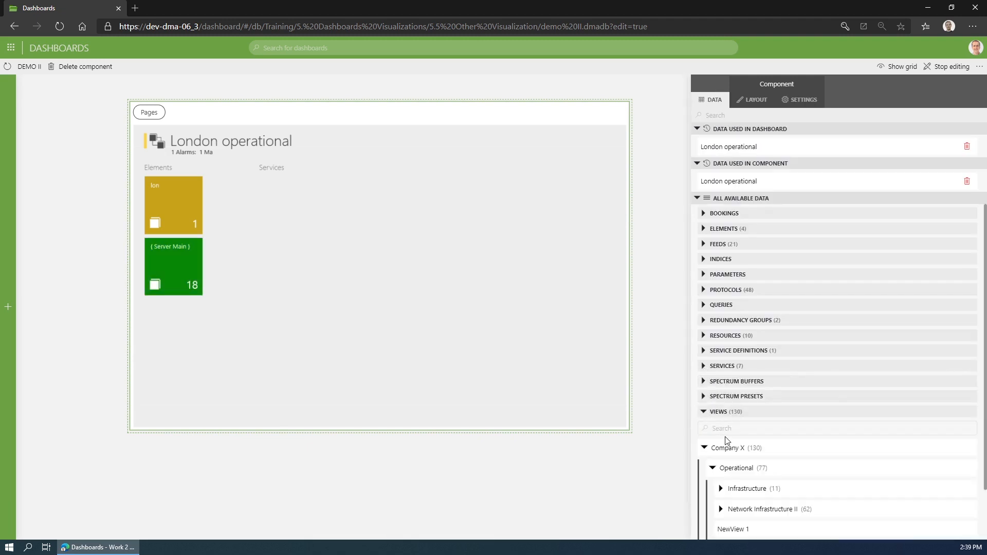
pyautogui.scroll(-1, 730, 440)
pyautogui.moveTo(738, 432); pyautogui.dragTo(378, 270)
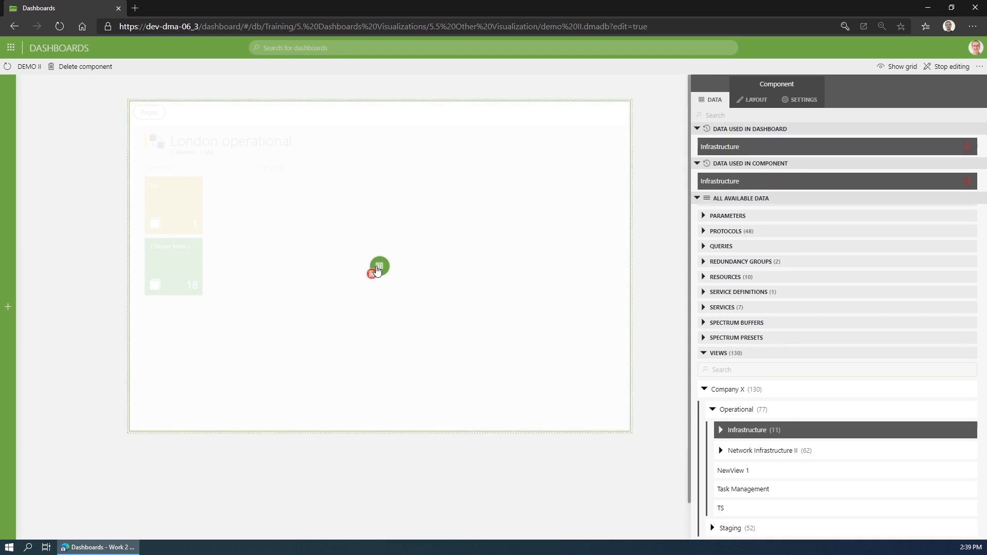
pyautogui.click(641, 285)
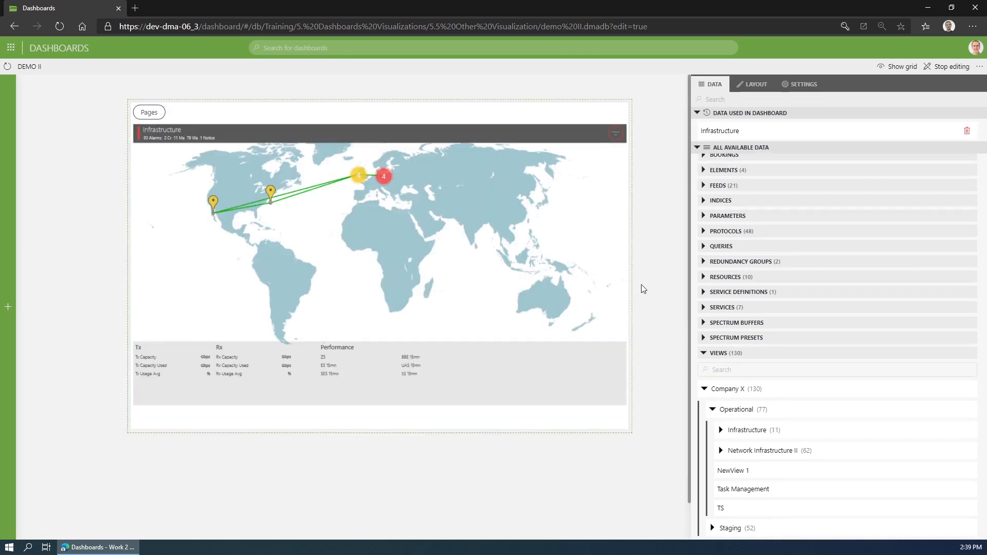
pyautogui.click(622, 175)
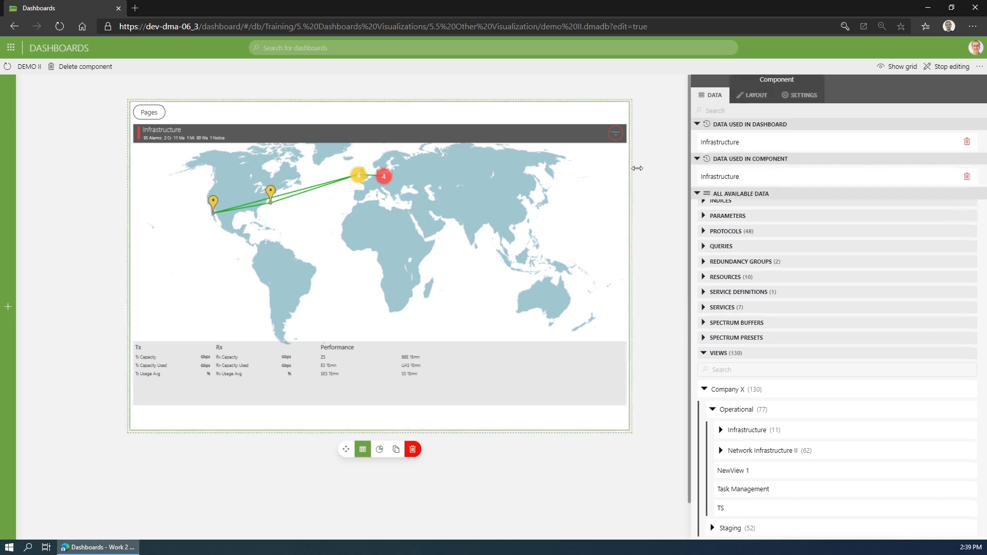
pyautogui.click(802, 102)
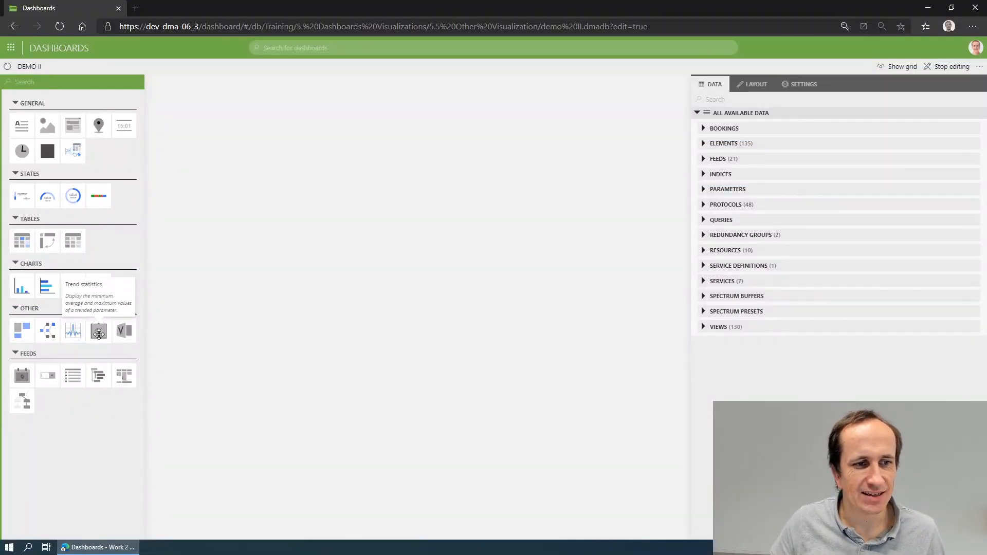
# Add a Trend statistics component to the empty dashboard and list the parameters of the element Server Main
pyautogui.moveTo(98, 333); pyautogui.dragTo(248, 232)
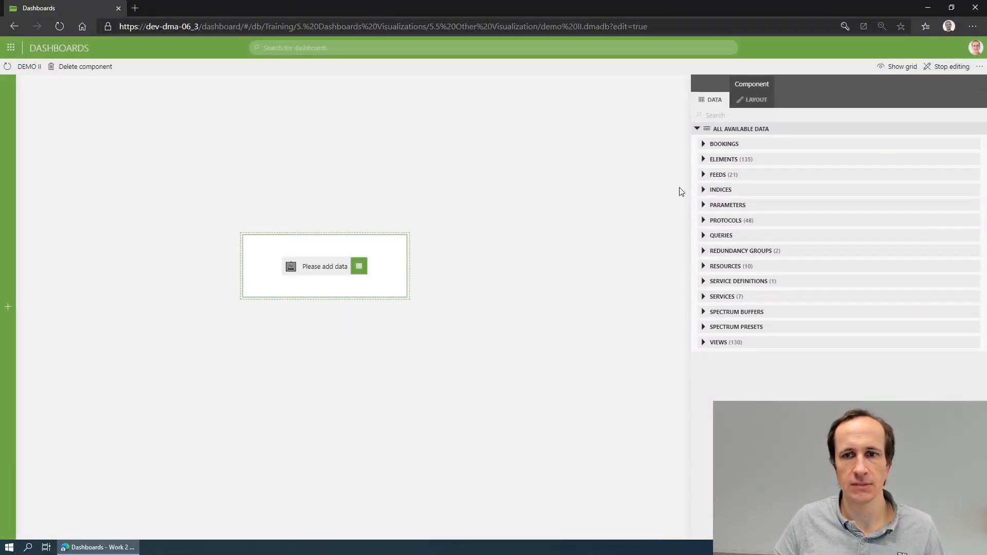
pyautogui.click(703, 205)
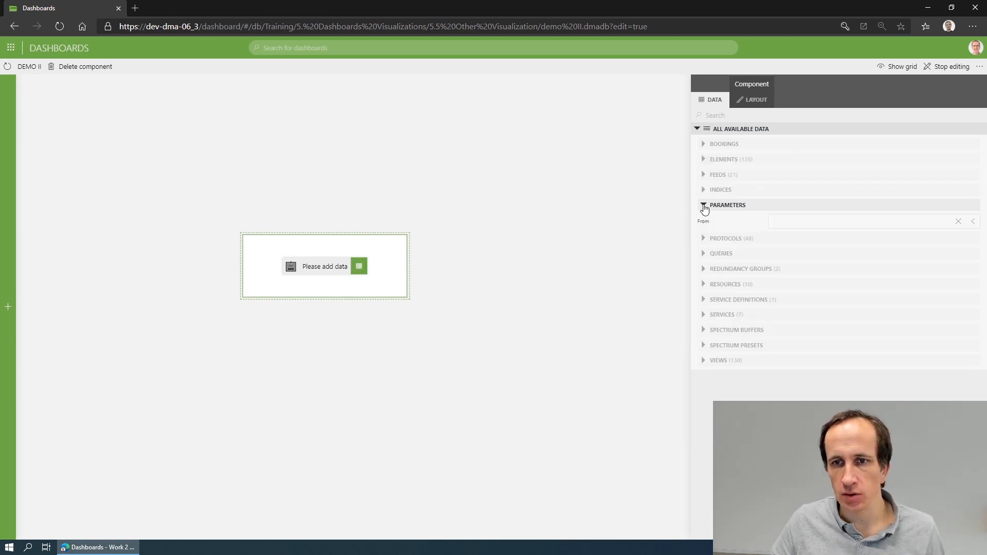
pyautogui.click(814, 221)
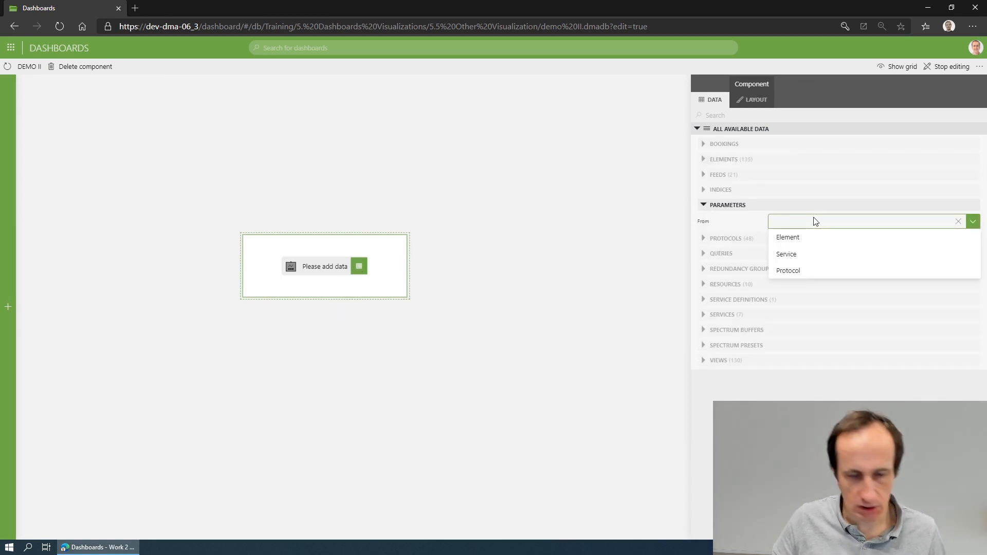
pyautogui.click(833, 237)
pyautogui.click(902, 223)
pyautogui.write('serv')
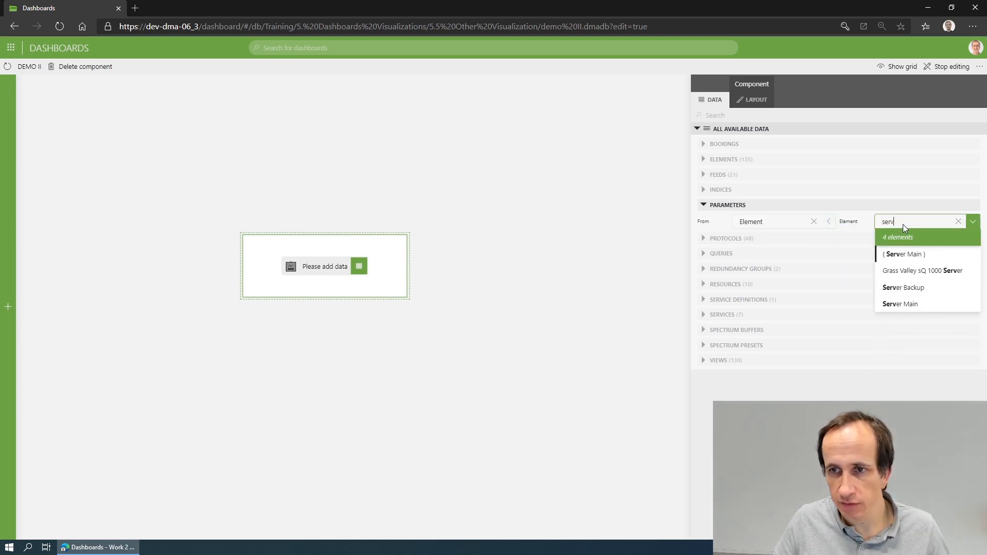
pyautogui.click(916, 303)
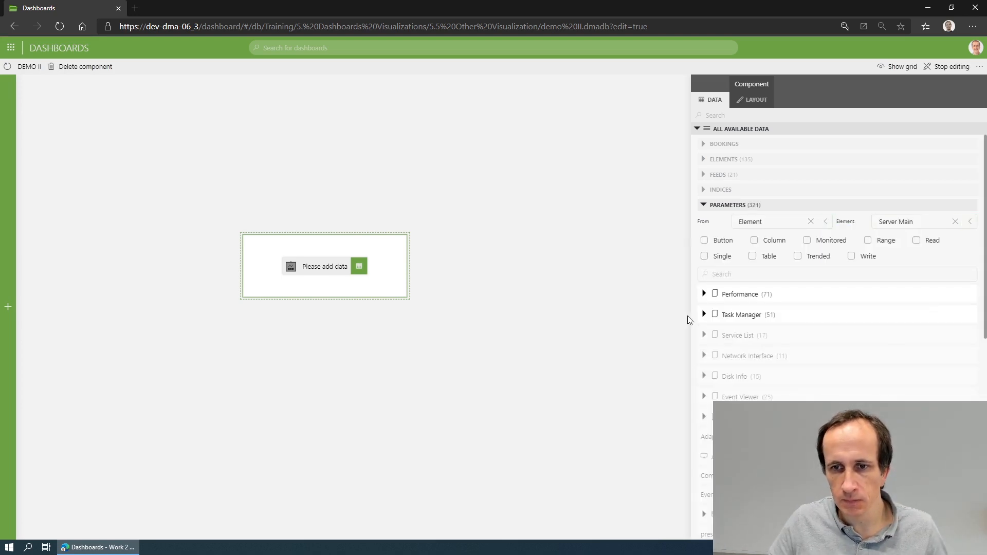
# Assign the Performance parameter Total Processor Load of Server Main to the Trend statistics component and open its settings
pyautogui.click(704, 295)
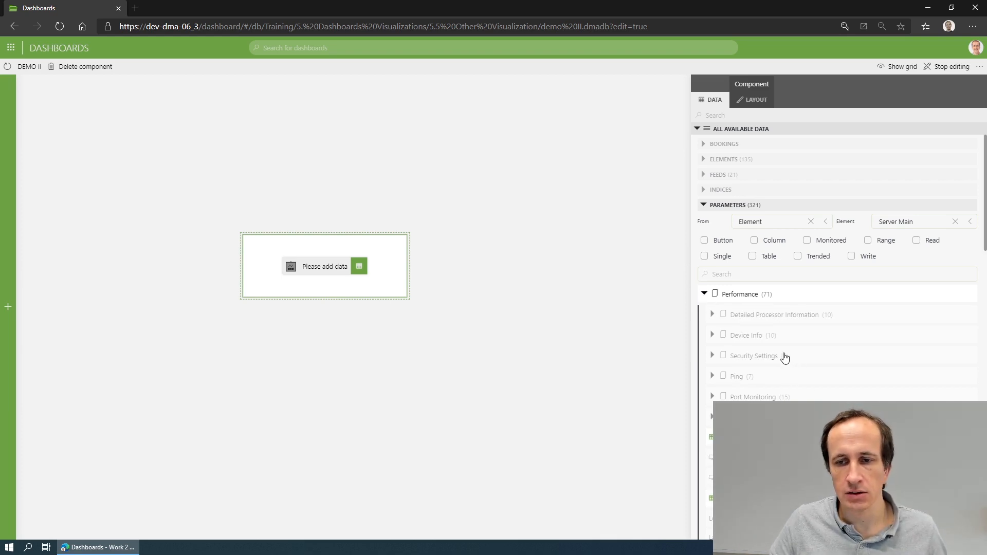
pyautogui.scroll(-5, 784, 358)
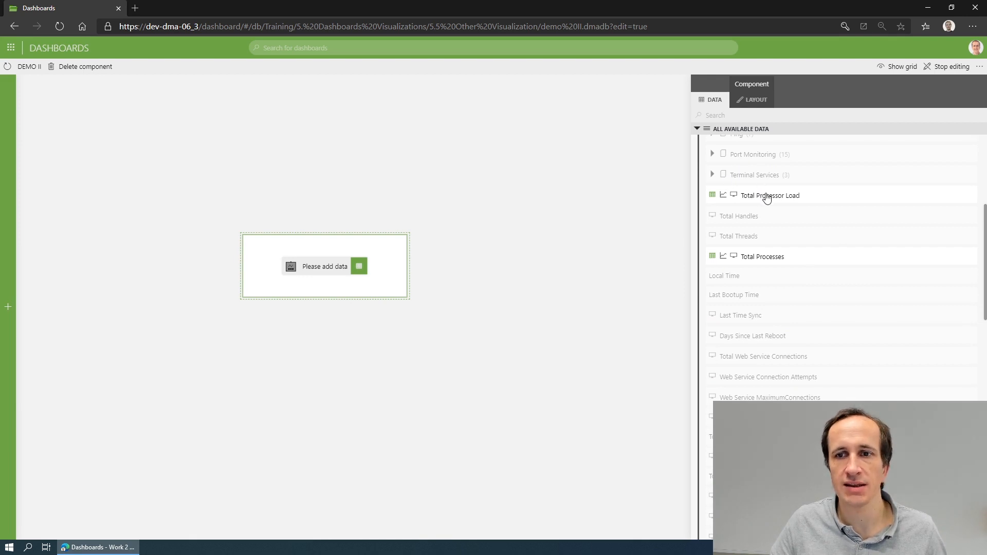
pyautogui.moveTo(767, 198); pyautogui.dragTo(324, 269)
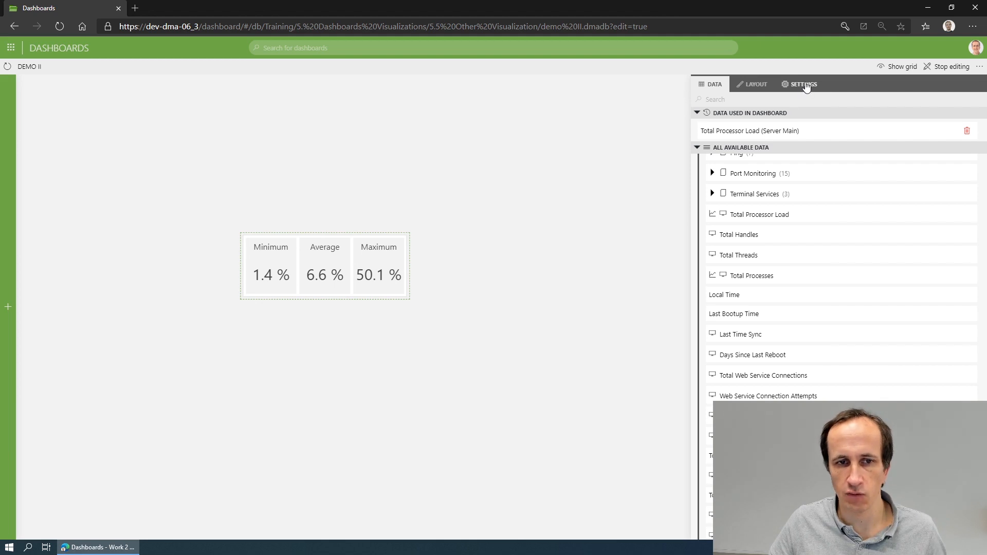
pyautogui.click(370, 257)
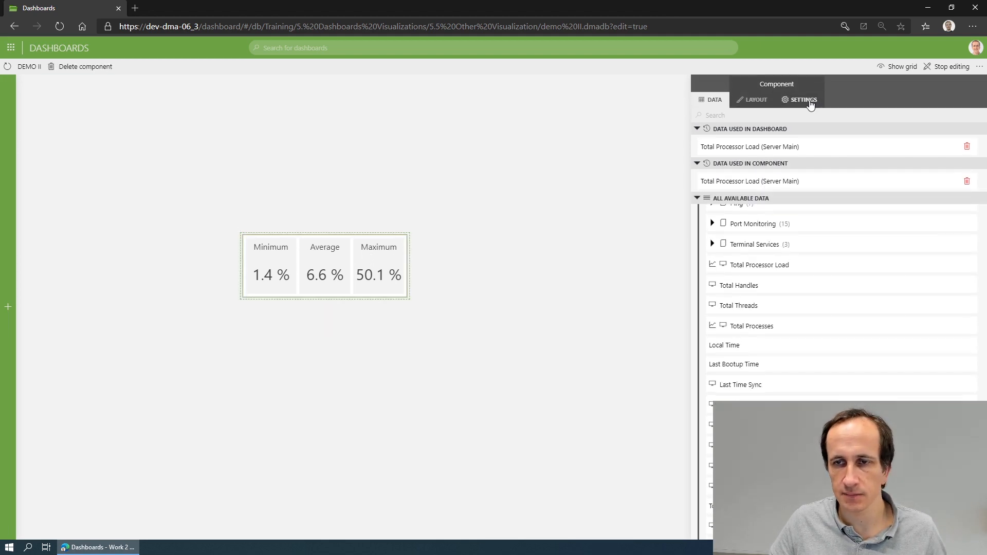
pyautogui.click(810, 103)
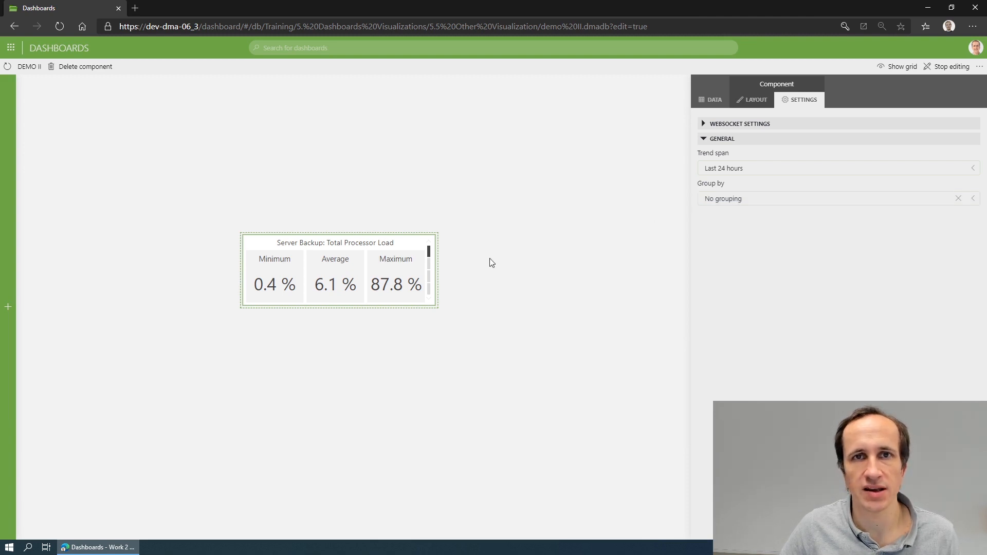
# Group the trend statistics by Parameter and look through the resulting groups
pyautogui.moveTo(386, 275)
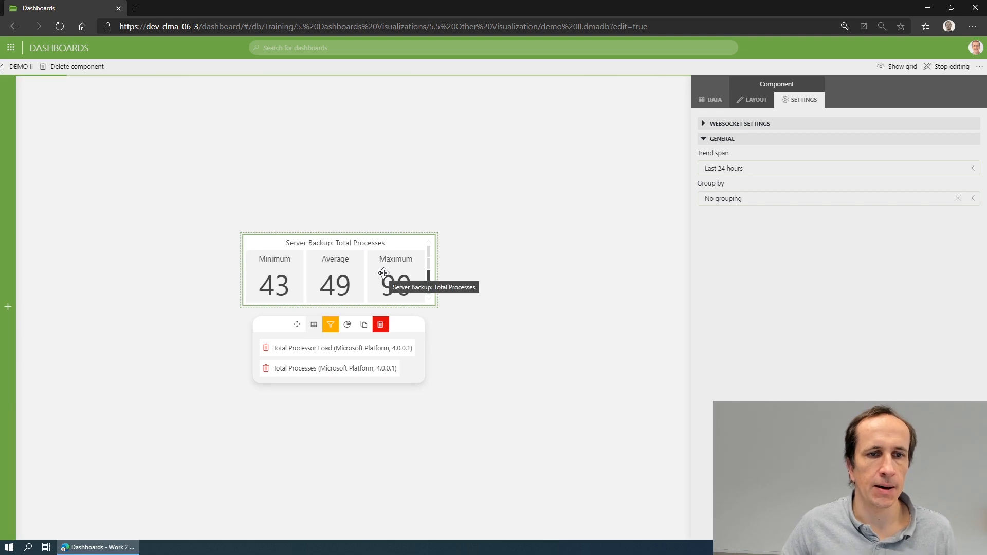
pyautogui.click(797, 202)
pyautogui.click(777, 236)
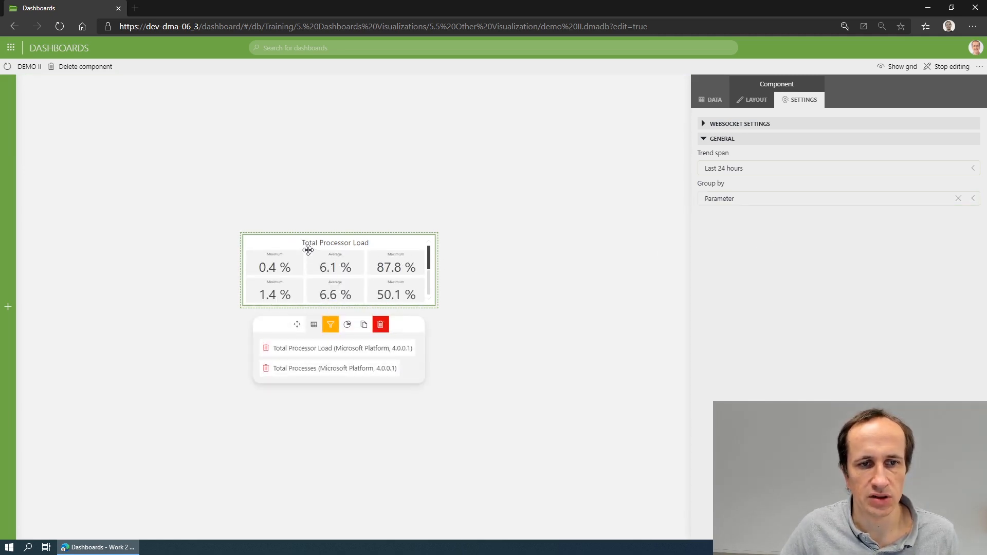
pyautogui.scroll(-3, 379, 256)
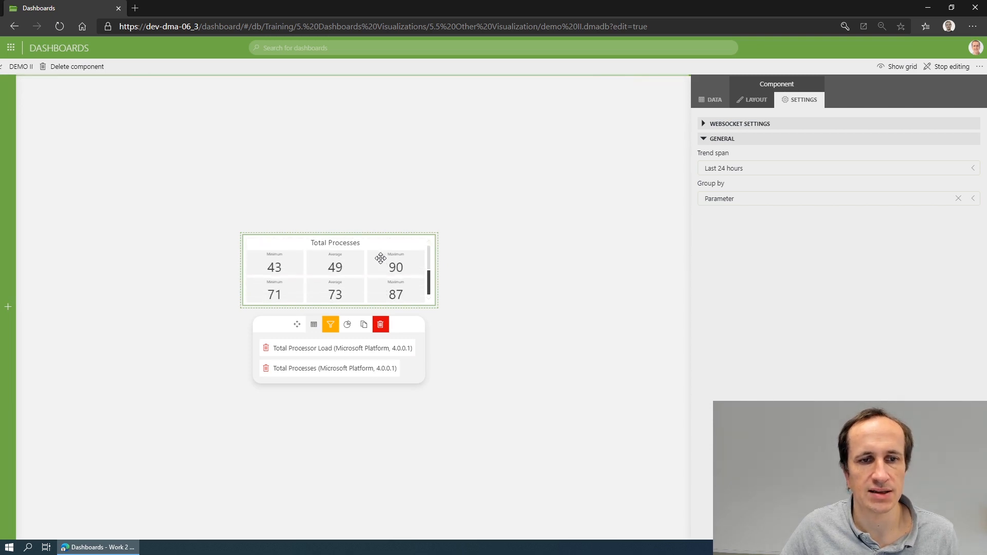
# Group the trend statistics by Element and look through the resulting groups
pyautogui.click(770, 198)
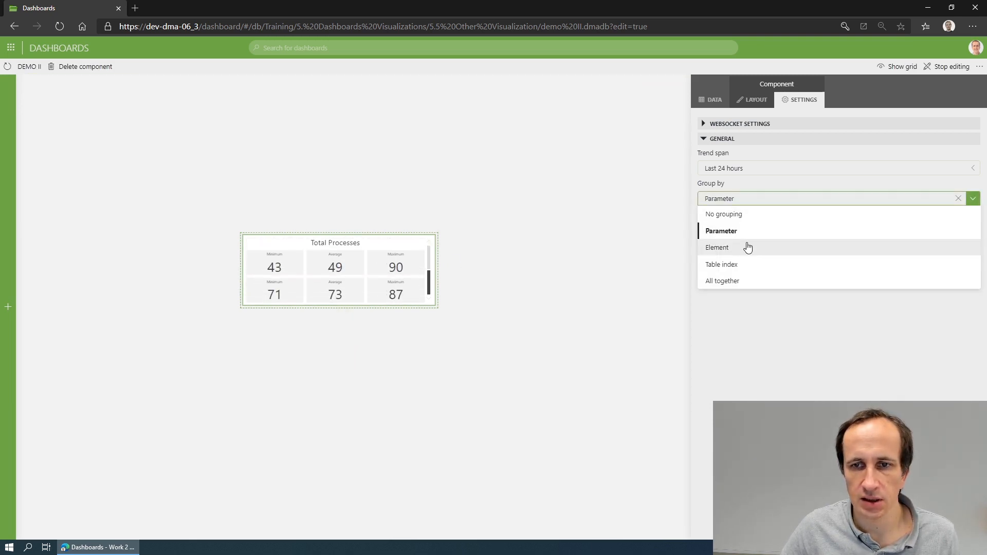
pyautogui.click(749, 246)
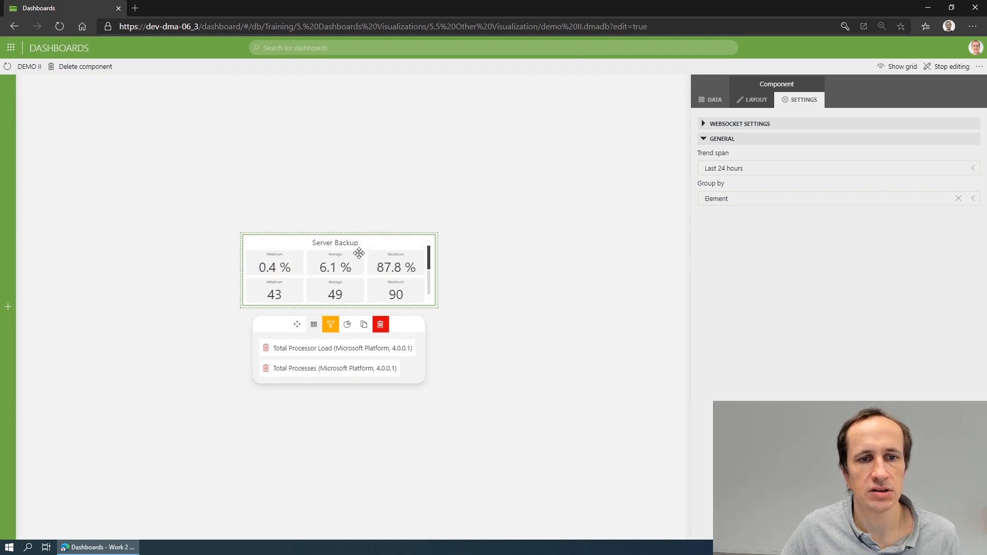
pyautogui.scroll(-2, 359, 256)
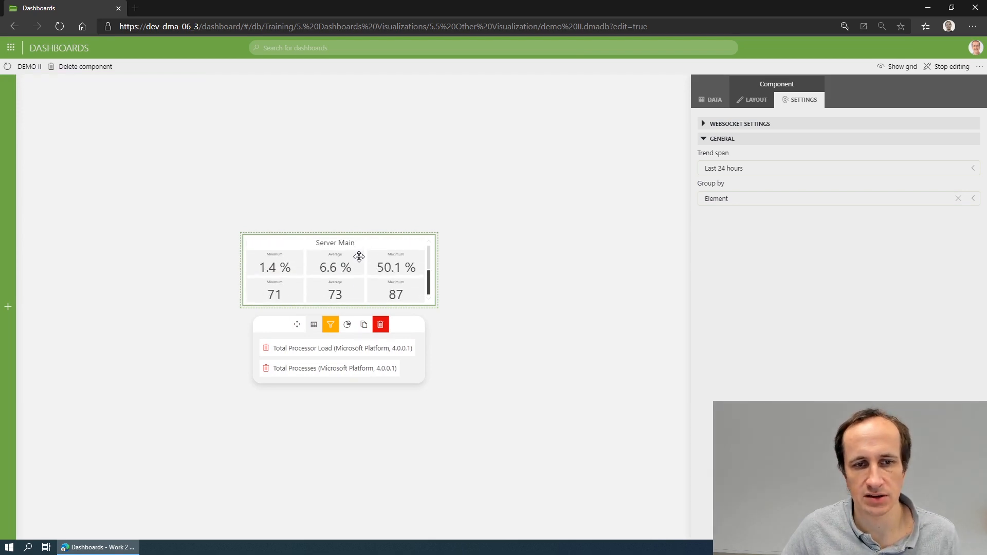
# Group the trend statistics All together and enlarge the component to fit all four rows
pyautogui.click(740, 200)
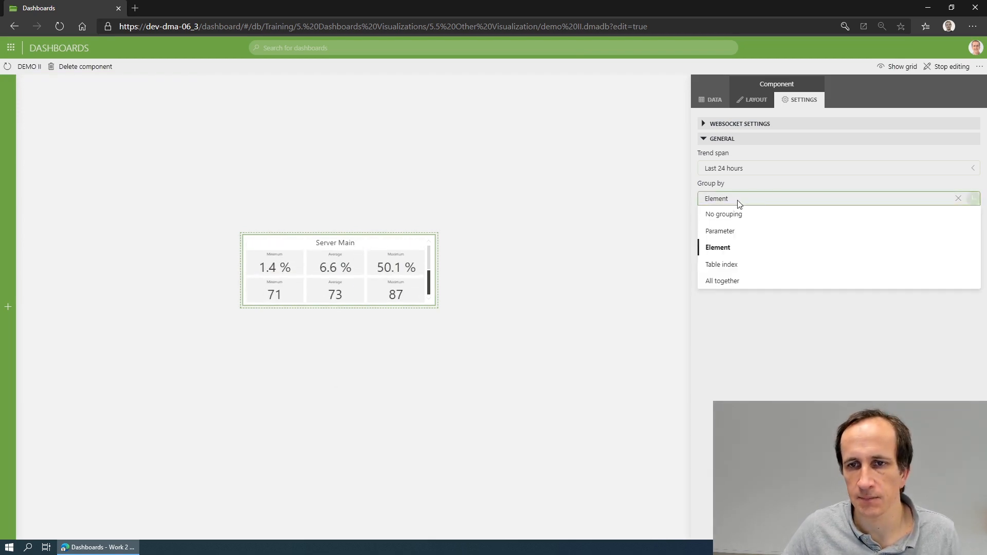
pyautogui.click(738, 282)
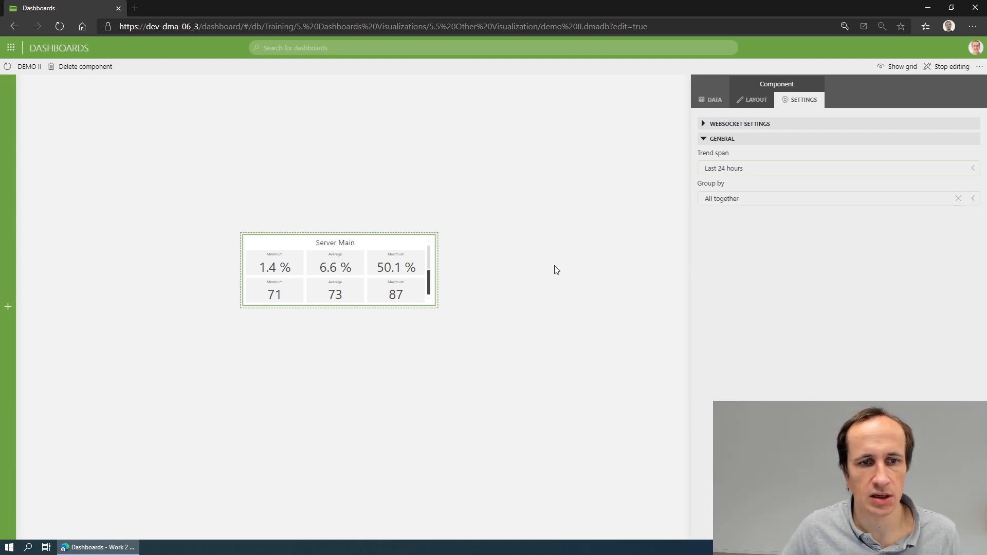
pyautogui.moveTo(435, 305); pyautogui.dragTo(458, 388)
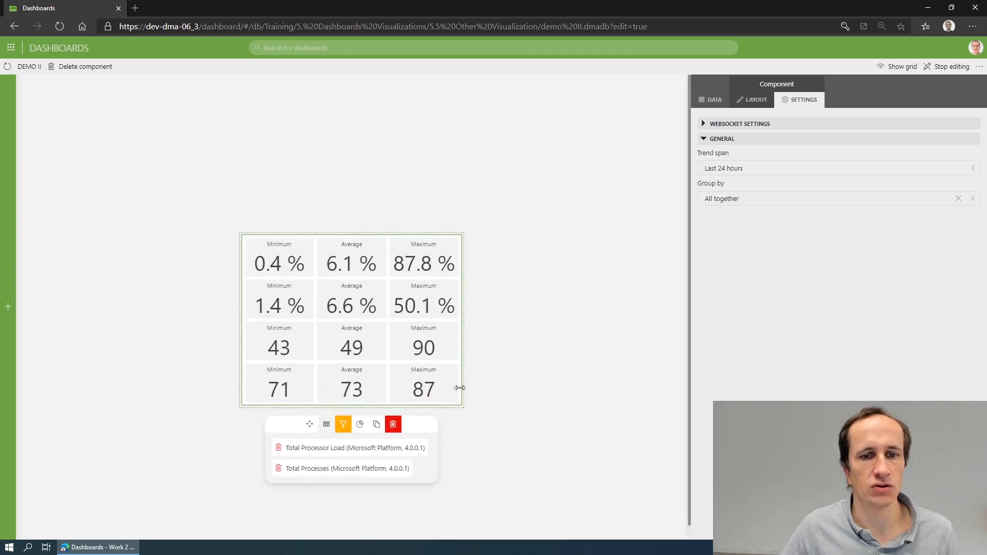